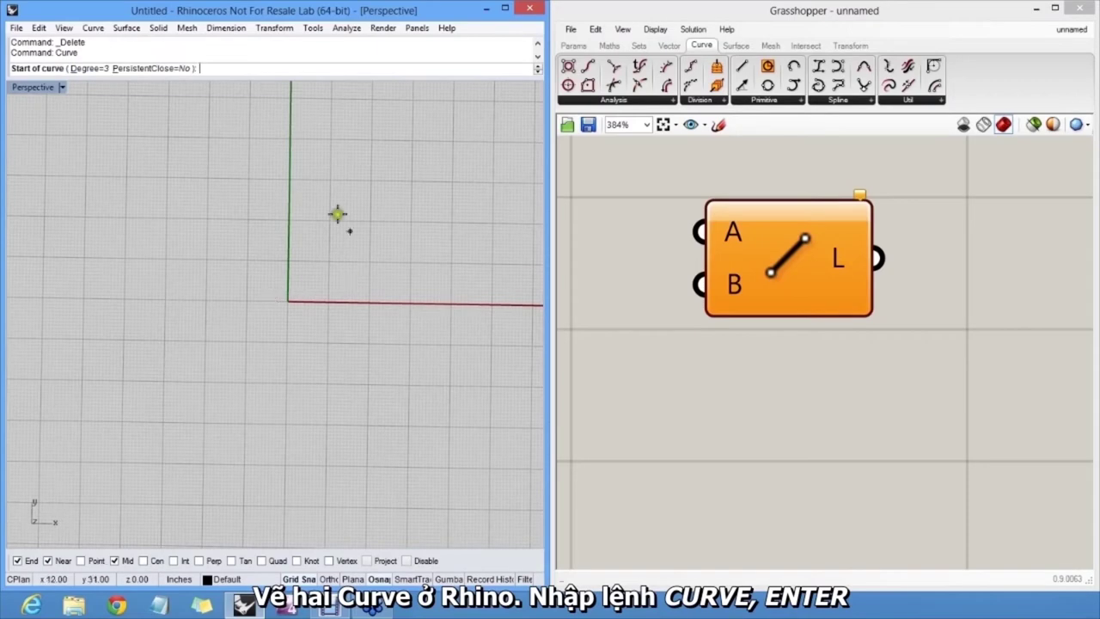
Draw a degree-3 freeform curve through about eight control points, winding from upper left across the origin to lower right.
left_click(140, 175)
left_click(186, 231)
left_click(269, 171)
left_click(315, 270)
left_click(306, 404)
left_click(496, 390)
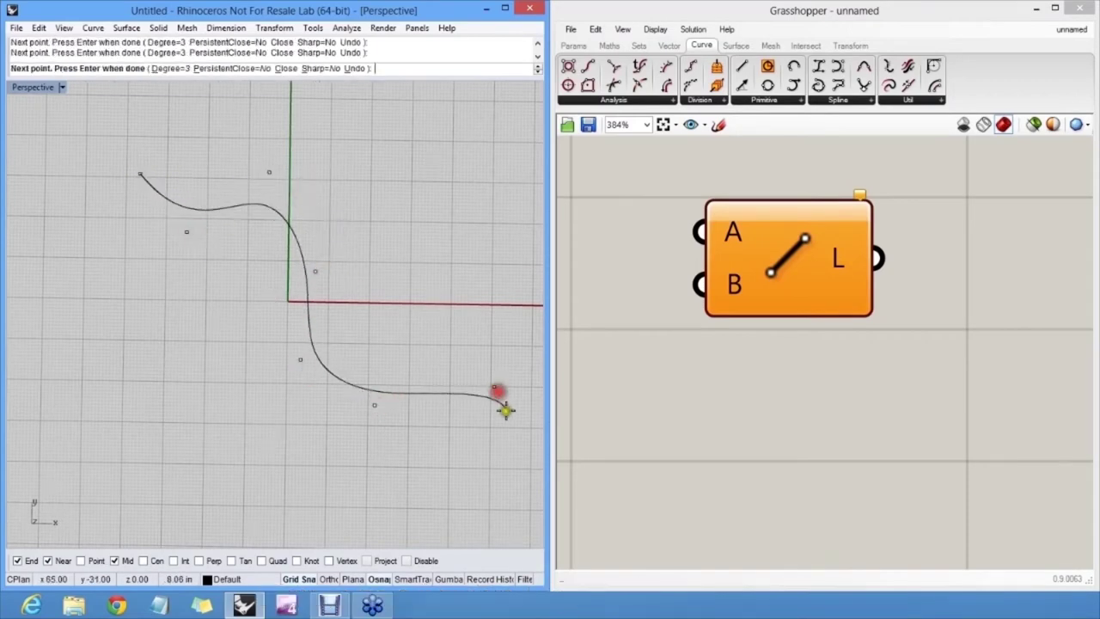
left_click(507, 409)
right_click(507, 409)
Draw a second wavy freeform curve alongside and below the first one, running in the same direction.
right_click(507, 409)
left_click(109, 197)
left_click(167, 241)
left_click(211, 282)
right_click_drag(466, 384, 466, 319, "shift")
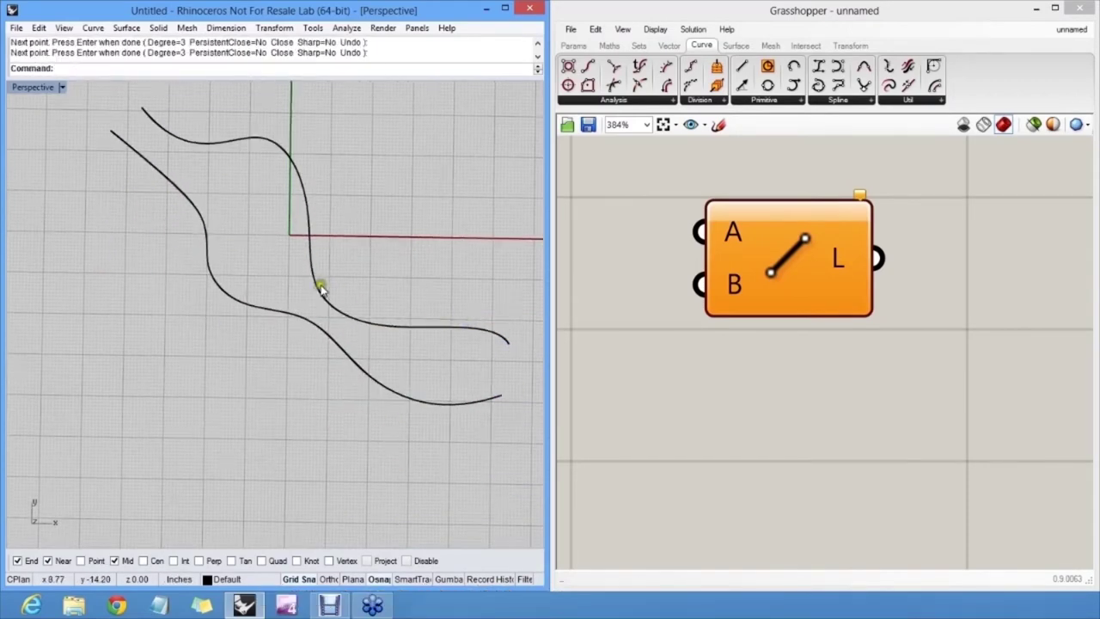
Divide both curves into 20 segments each with point objects, and check that individual division points can be selected.
left_click(313, 281)
left_click_drag(311, 320, 287, 257)
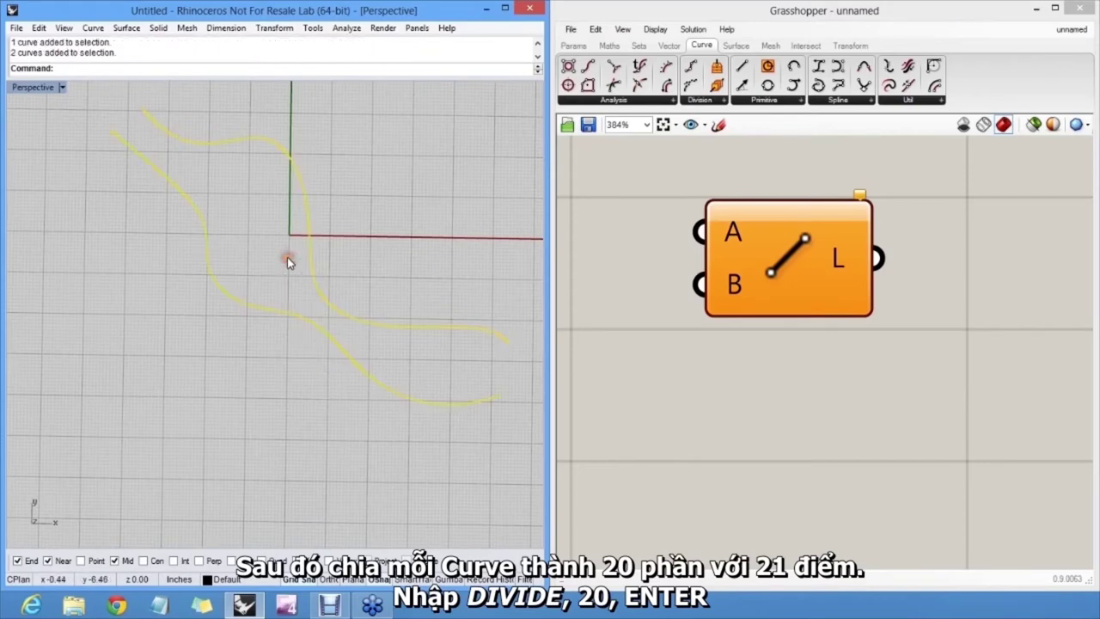
key("Return")
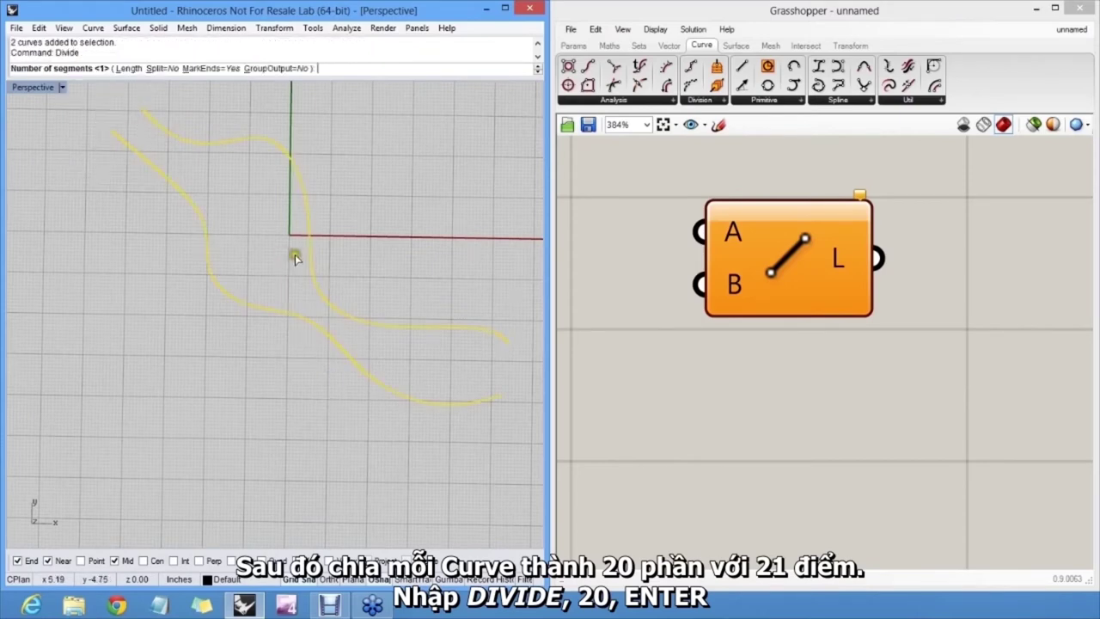
type("20")
key("Return")
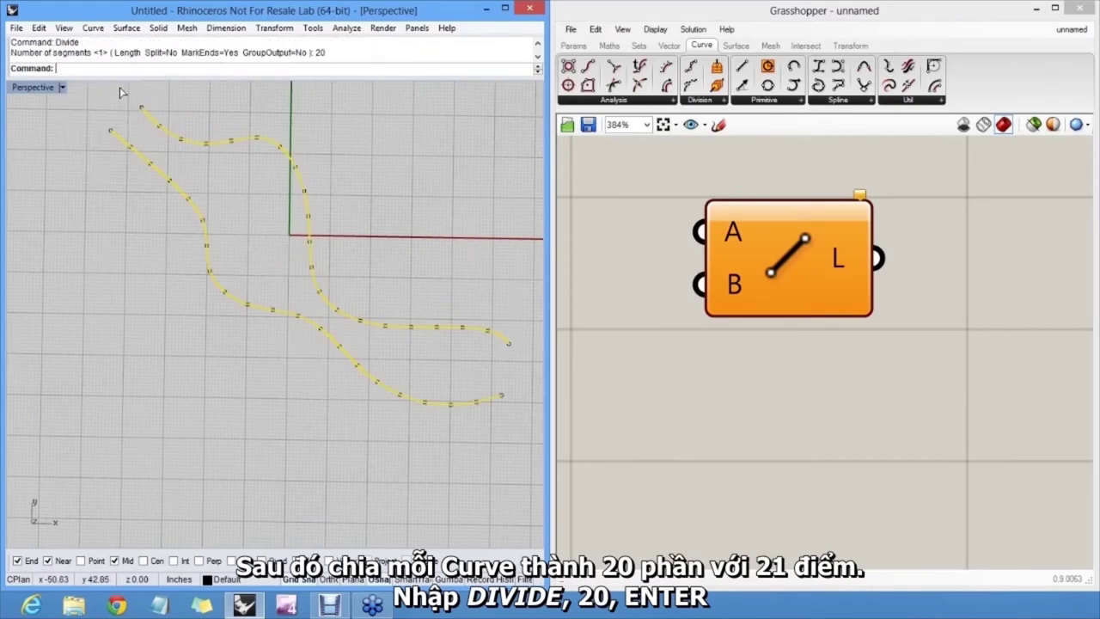
left_click(144, 108)
left_click(163, 125)
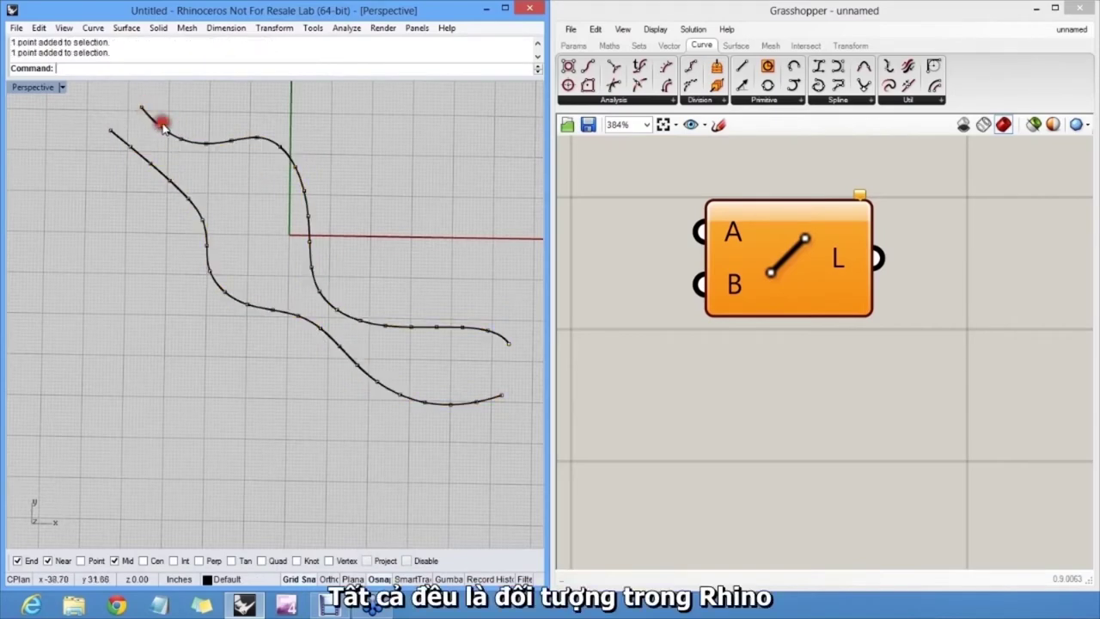
Reference all division points of the lower curve as multiple points for input A of the Line component.
right_click_drag(229, 142, 460, 225)
right_click(732, 232)
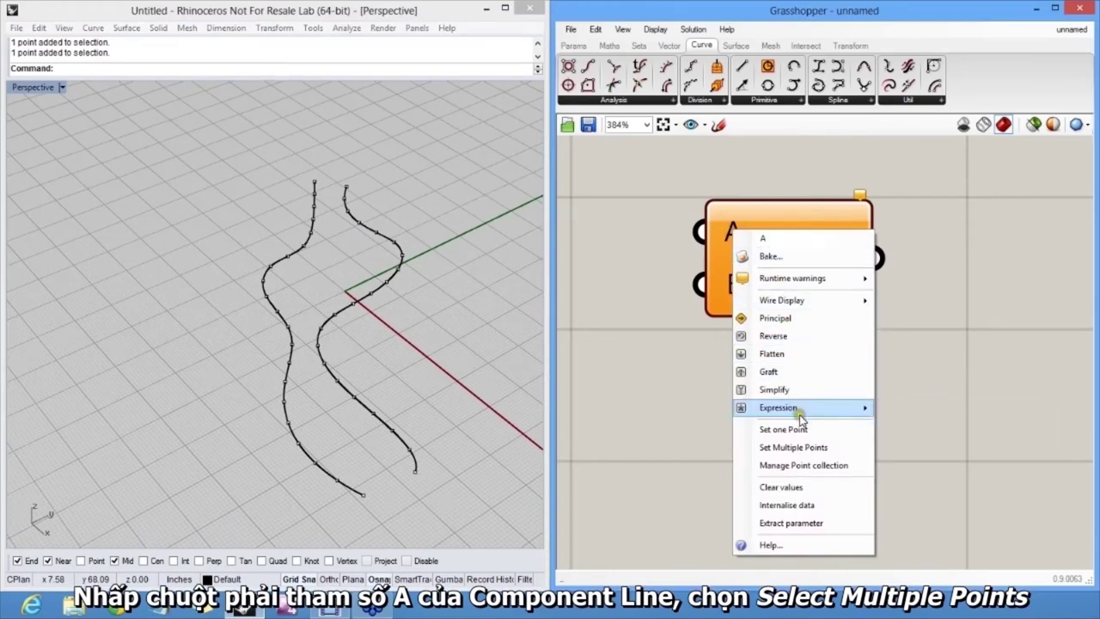
left_click(800, 447)
left_click_drag(297, 162, 324, 262)
left_click_drag(233, 246, 400, 531)
right_click_drag(312, 368, 351, 245)
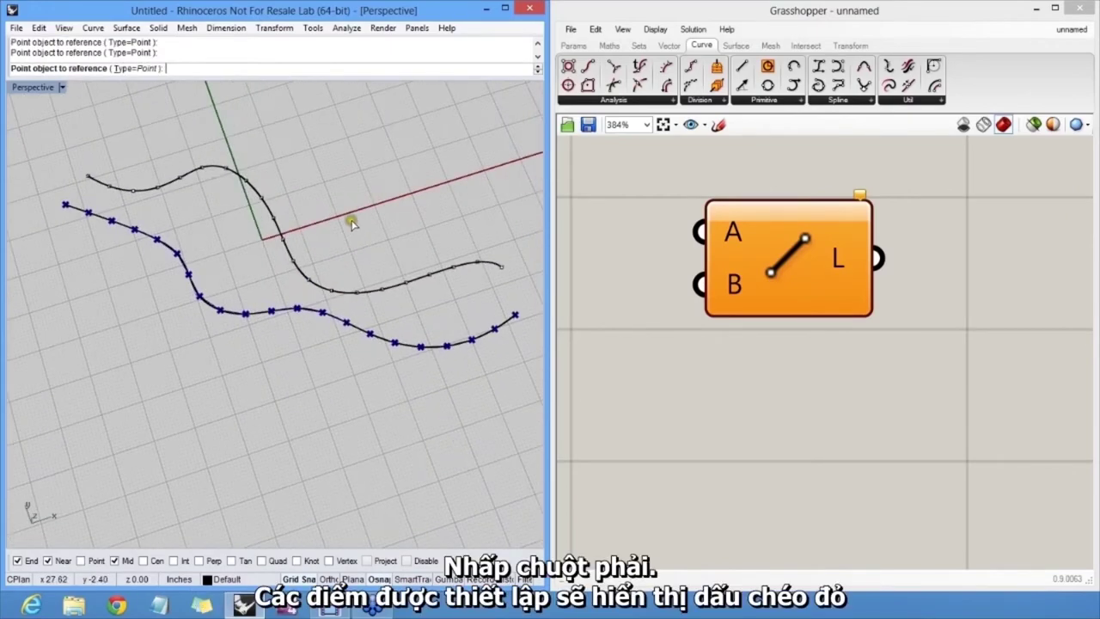
right_click(352, 221)
right_click_drag(374, 334, 393, 349)
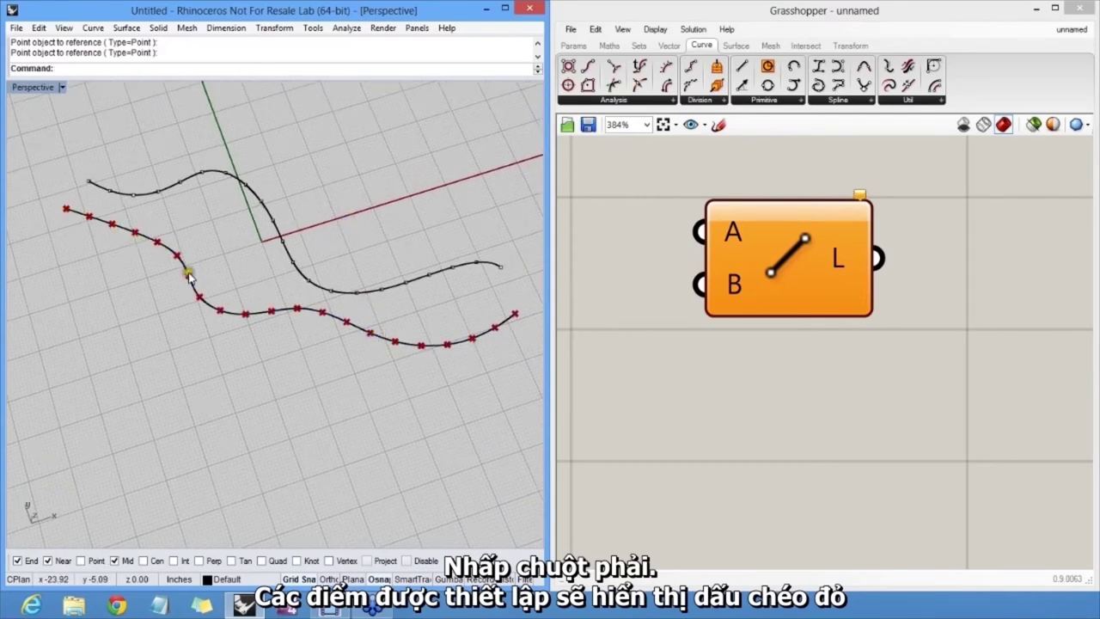
Reference all division points of the upper curve as multiple points for input B of the Line component.
right_click(733, 285)
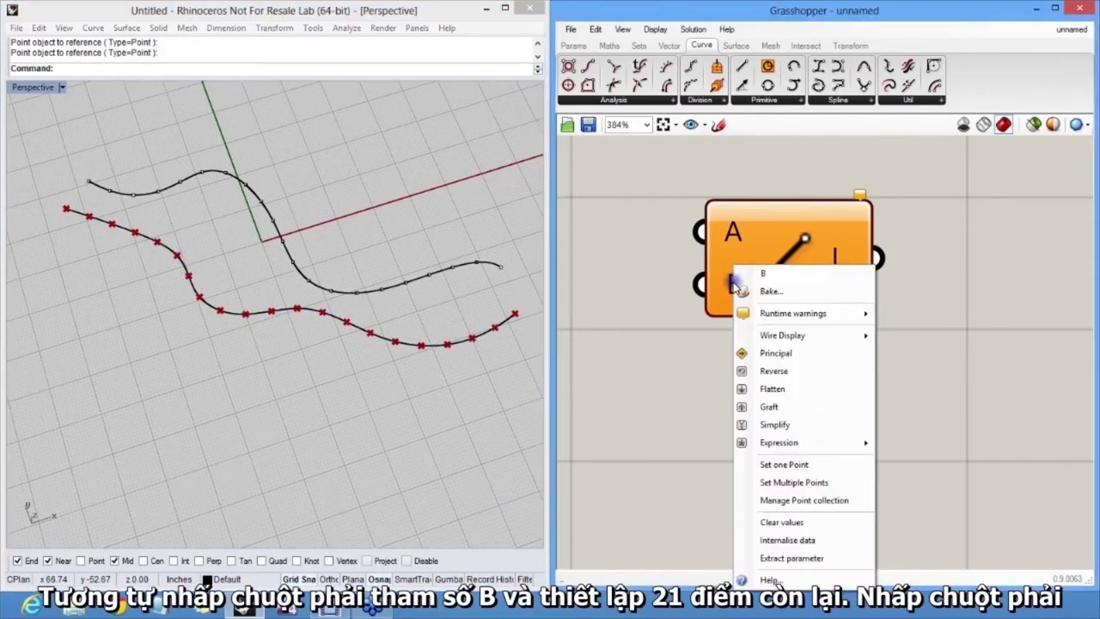
left_click(794, 482)
right_click_drag(515, 316, 300, 196)
left_click_drag(323, 171, 329, 341)
left_click_drag(336, 384, 473, 474)
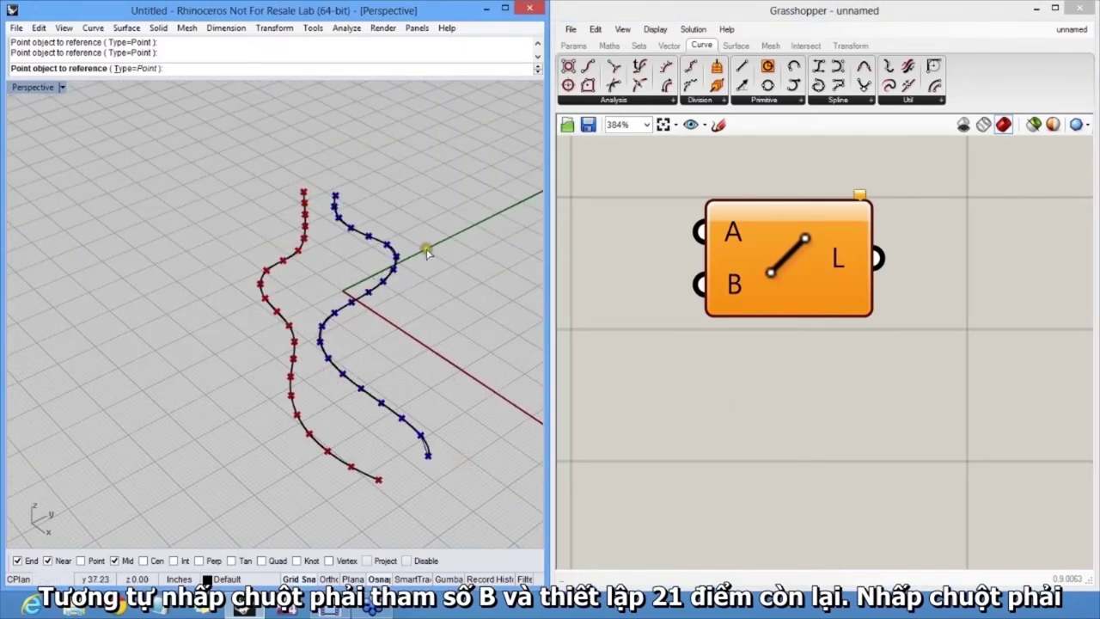
right_click(443, 231)
right_click_drag(300, 214, 439, 318)
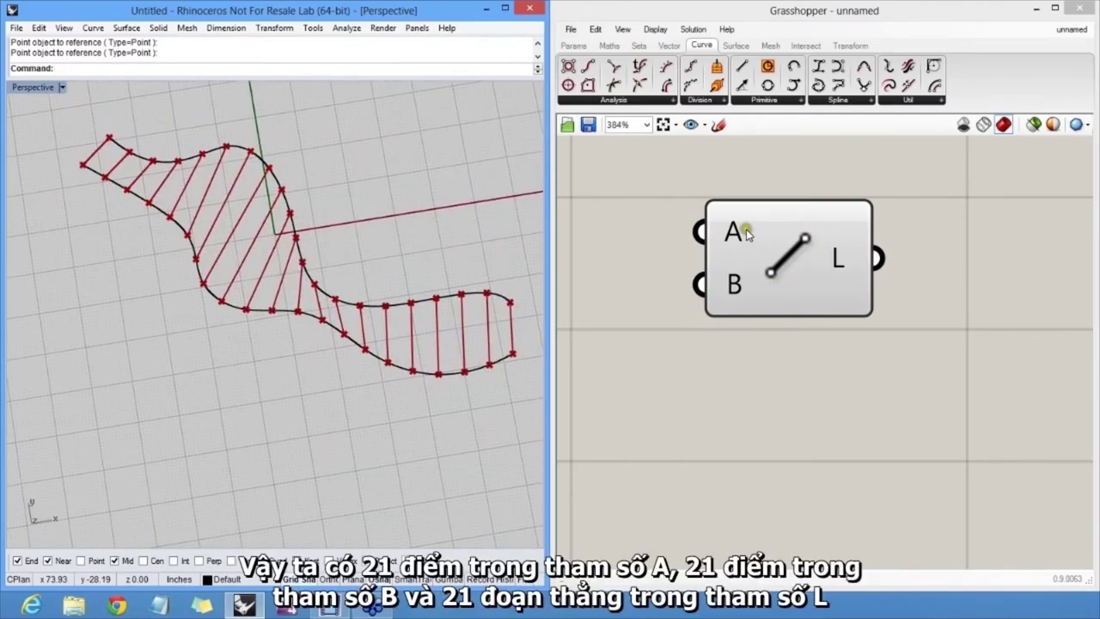
Inspect the data held by the A and B inputs and the L output of the Line component.
mouse_move(734, 233)
mouse_move(734, 295)
mouse_move(838, 262)
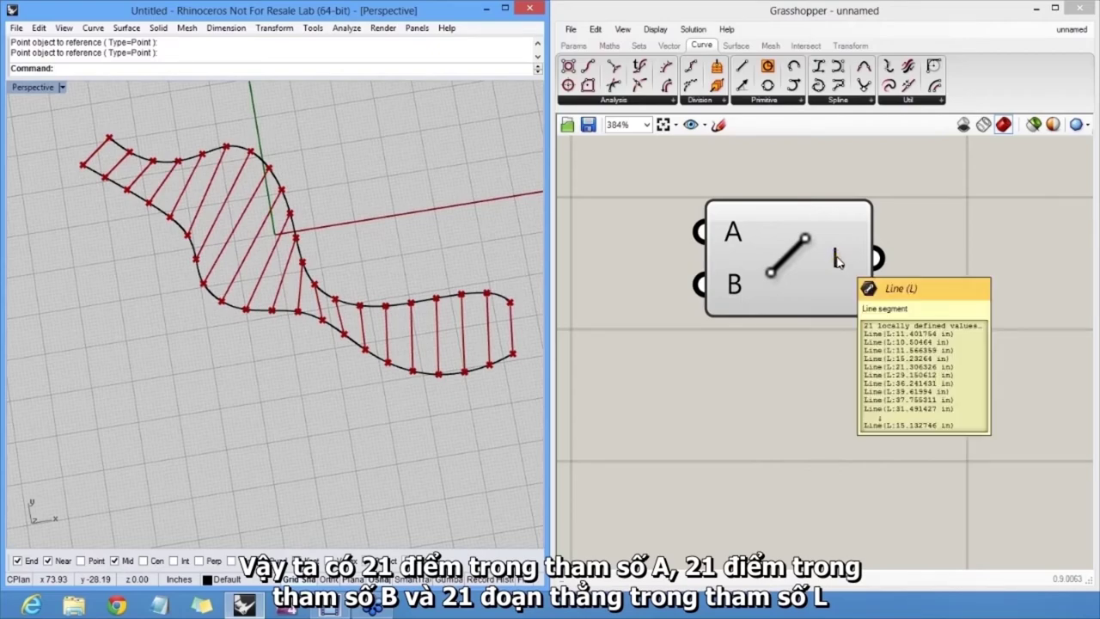
Reposition the Line component on the canvas to leave free space beside it.
left_click_drag(793, 257, 724, 219)
left_click(722, 318)
right_click_drag(718, 292, 746, 330)
right_click_drag(352, 275, 315, 236)
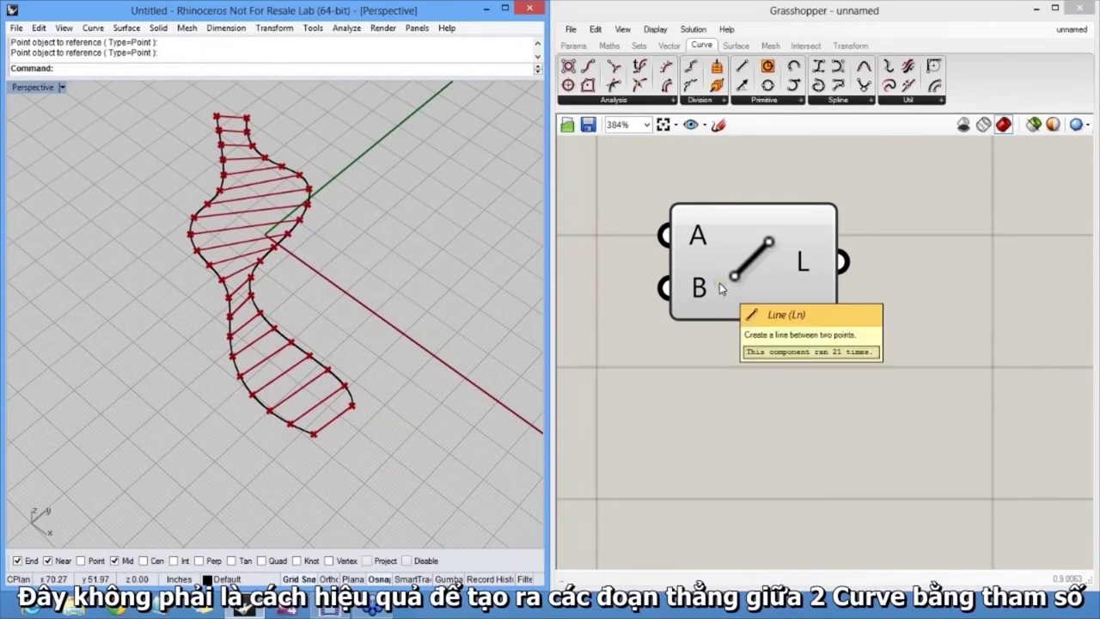
scroll(768, 289, "down", 4)
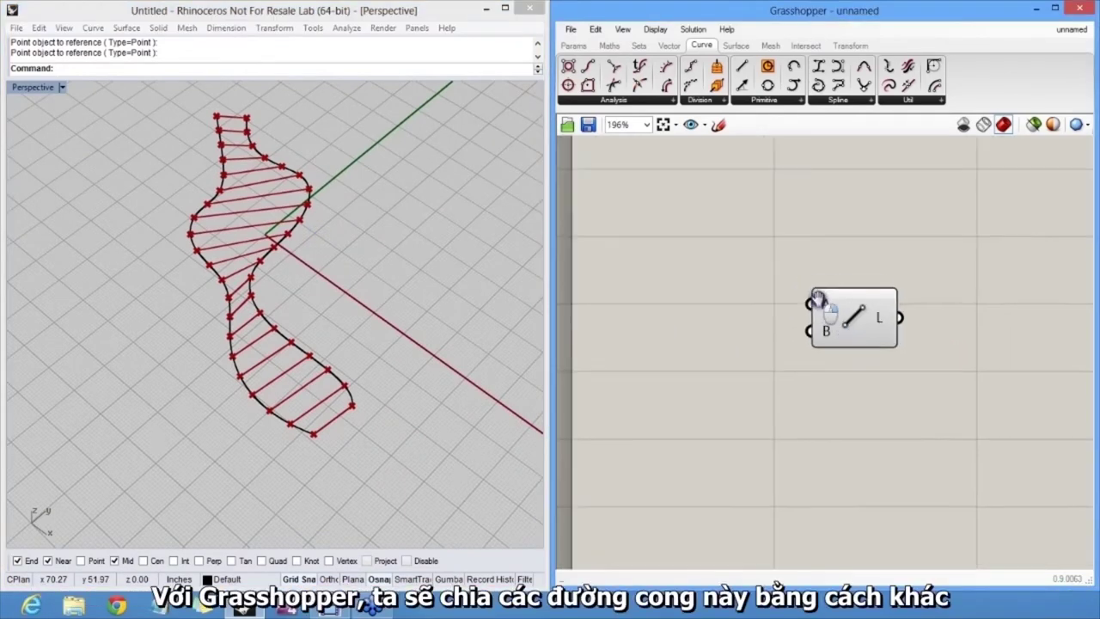
right_click_drag(818, 299, 825, 349)
left_click_drag(859, 365, 964, 297)
left_click(816, 275)
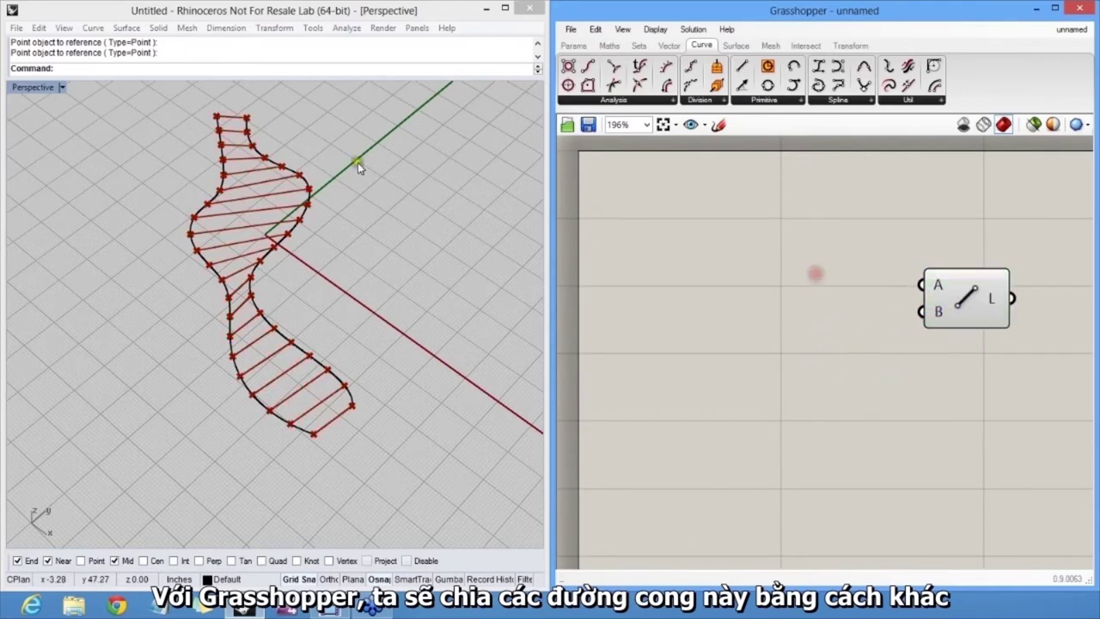
Delete the Line component from the Grasshopper canvas.
left_click(736, 253)
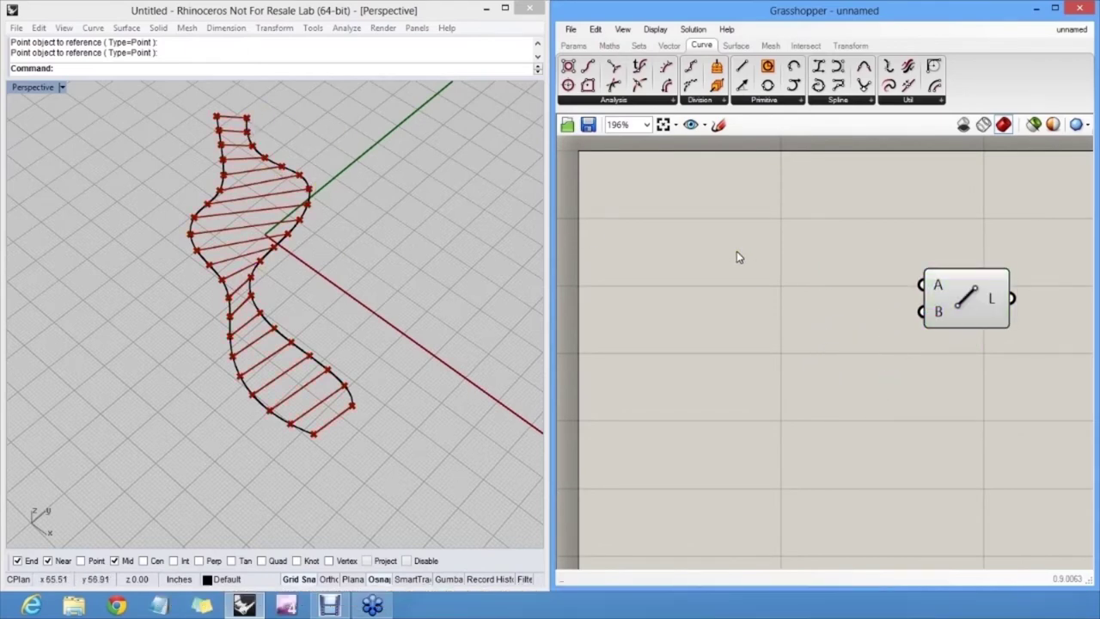
left_click(960, 301)
key("Delete")
Delete all division points in the Rhino viewport, keeping only the two curves.
left_click_drag(235, 101, 432, 427)
left_click(293, 229, "ctrl")
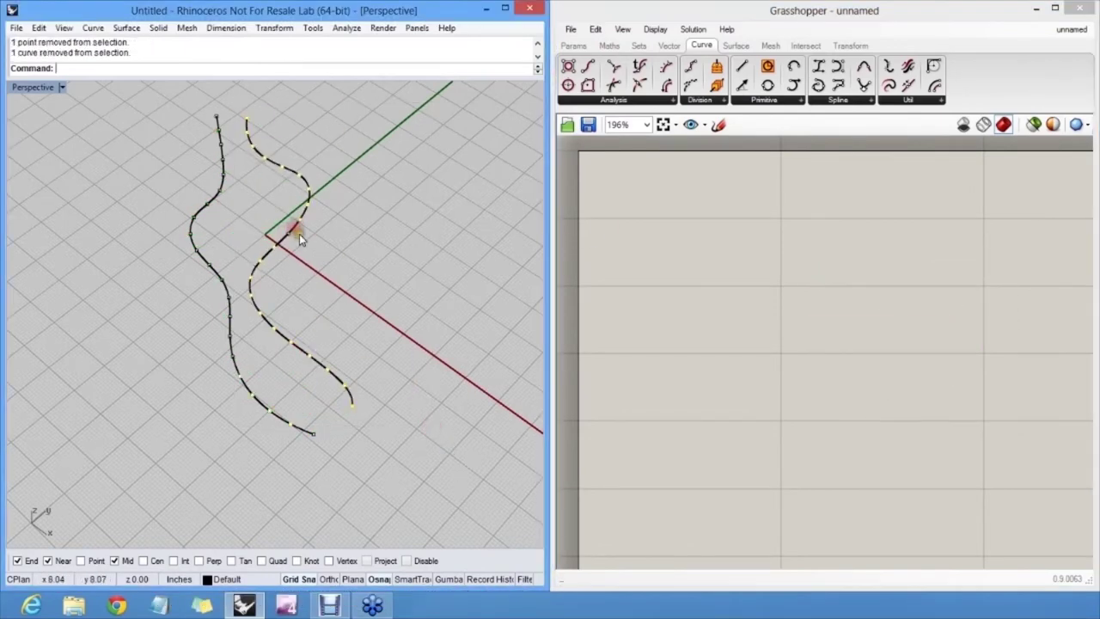
key("Delete")
left_click_drag(169, 102, 258, 327)
key("Delete")
left_click_drag(152, 252, 330, 426)
key("Delete")
left_click_drag(195, 394, 389, 478)
right_click_drag(388, 478, 414, 310)
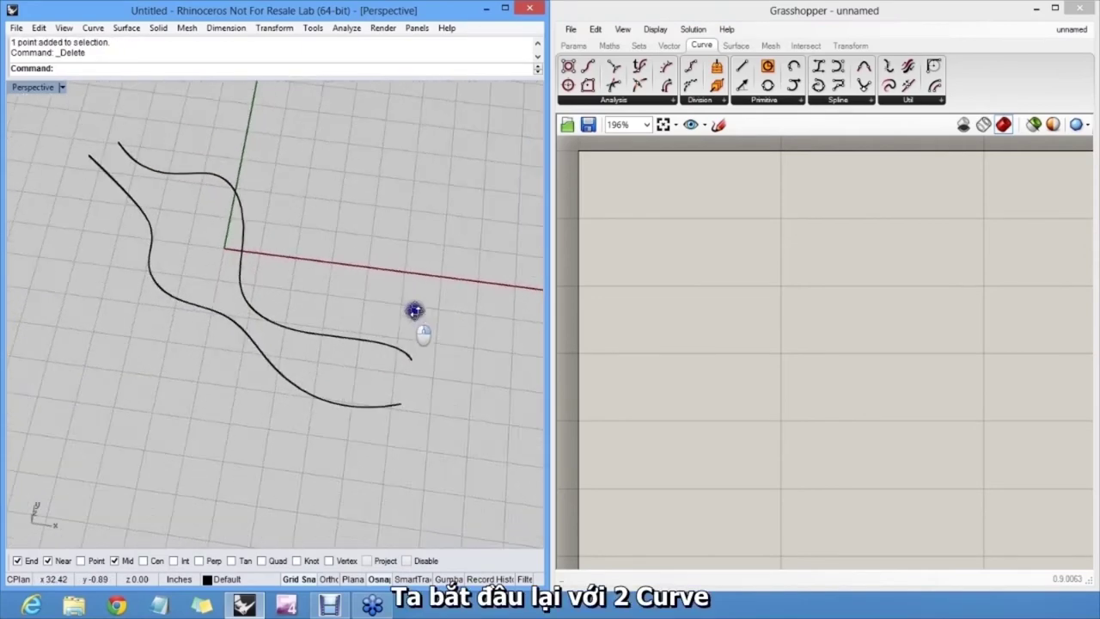
Find the Divide Curve component with the keyword "divide" and place it on the Grasshopper canvas.
right_click_drag(688, 258, 695, 268)
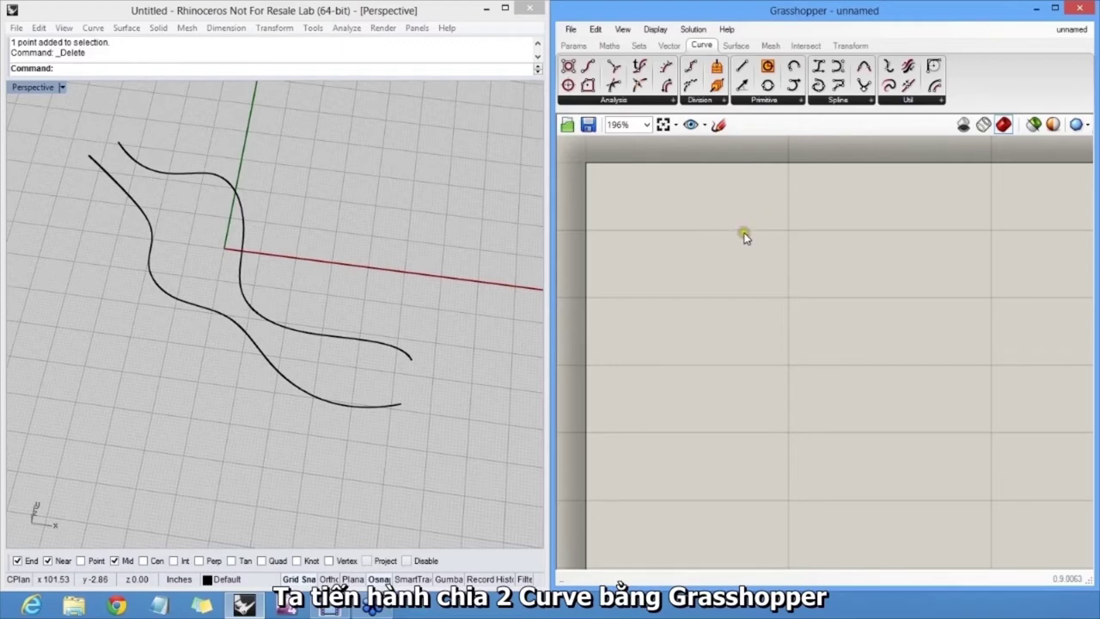
left_click(735, 45)
left_click(667, 45)
left_click(699, 46)
left_click(635, 45)
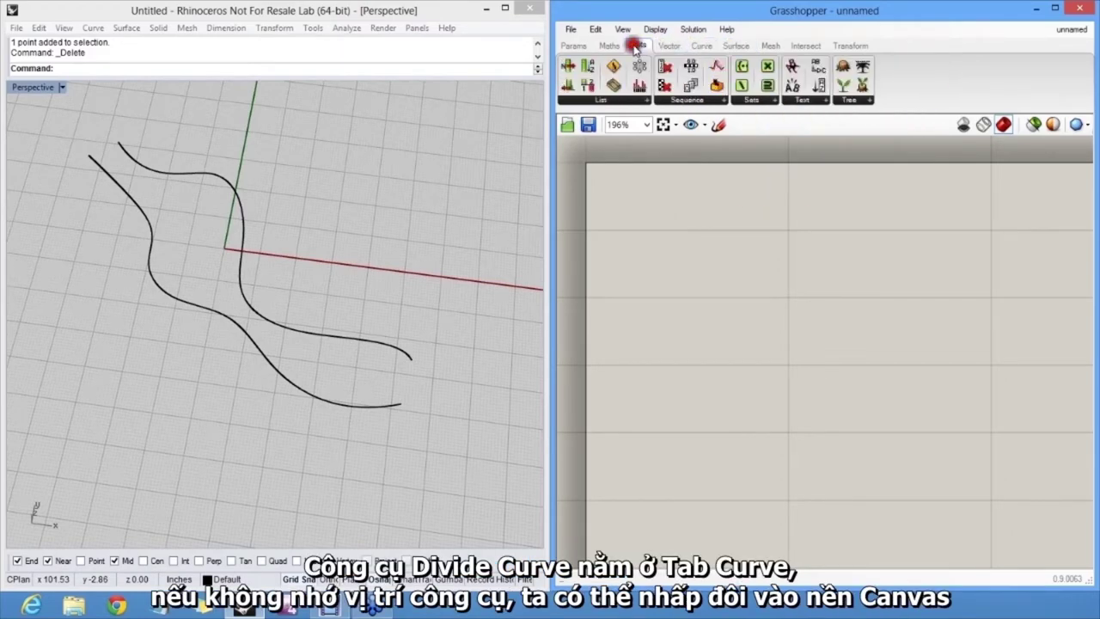
left_click(574, 44)
double_click(731, 308)
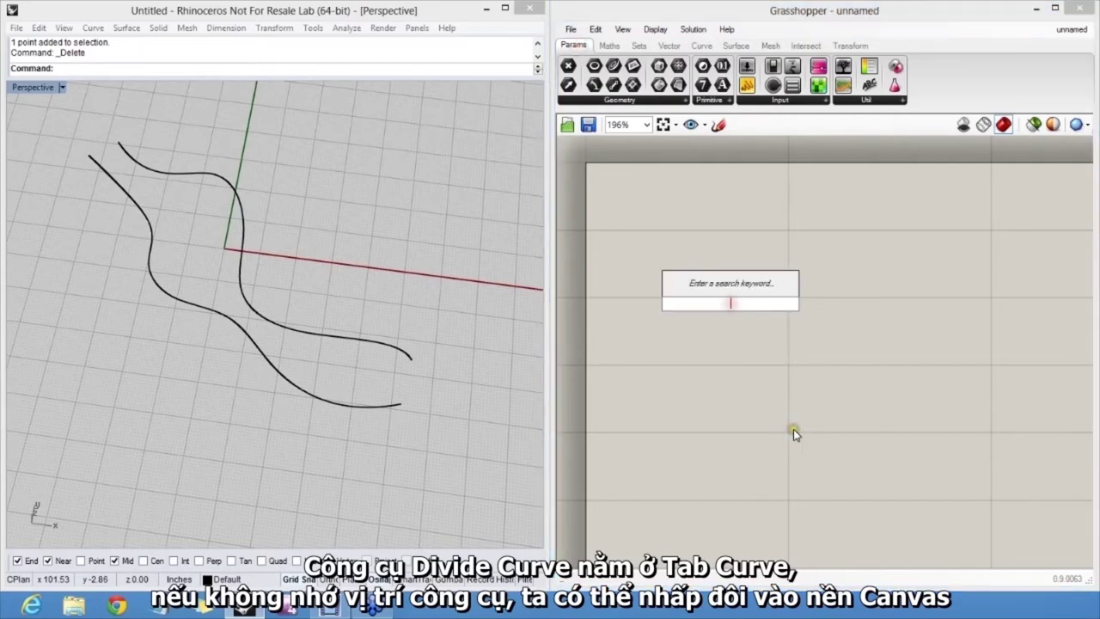
type("divide")
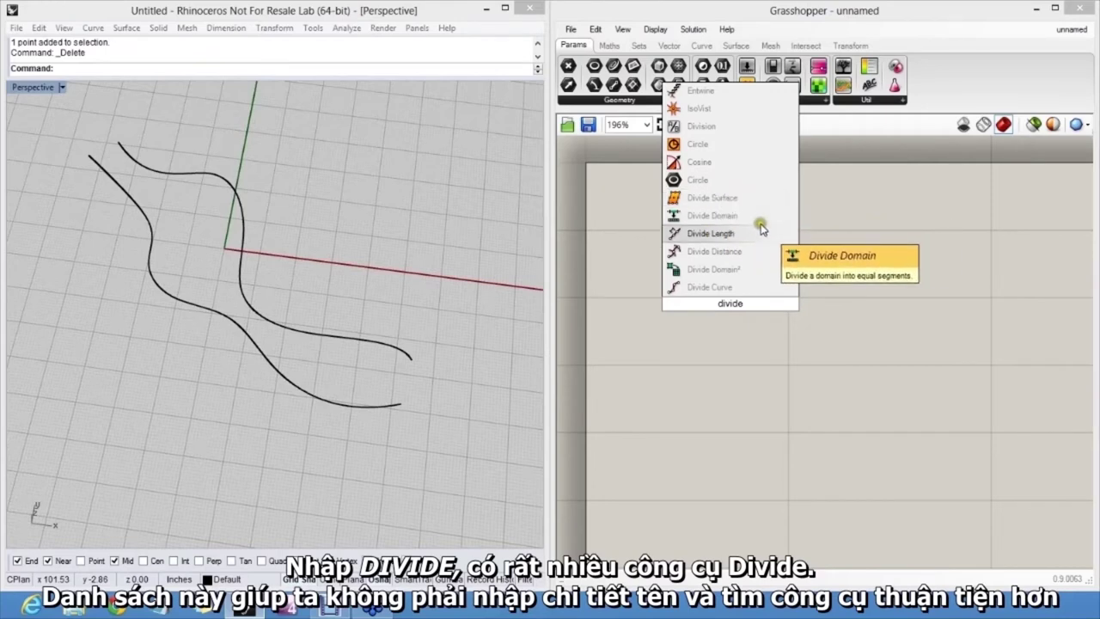
left_click(726, 288)
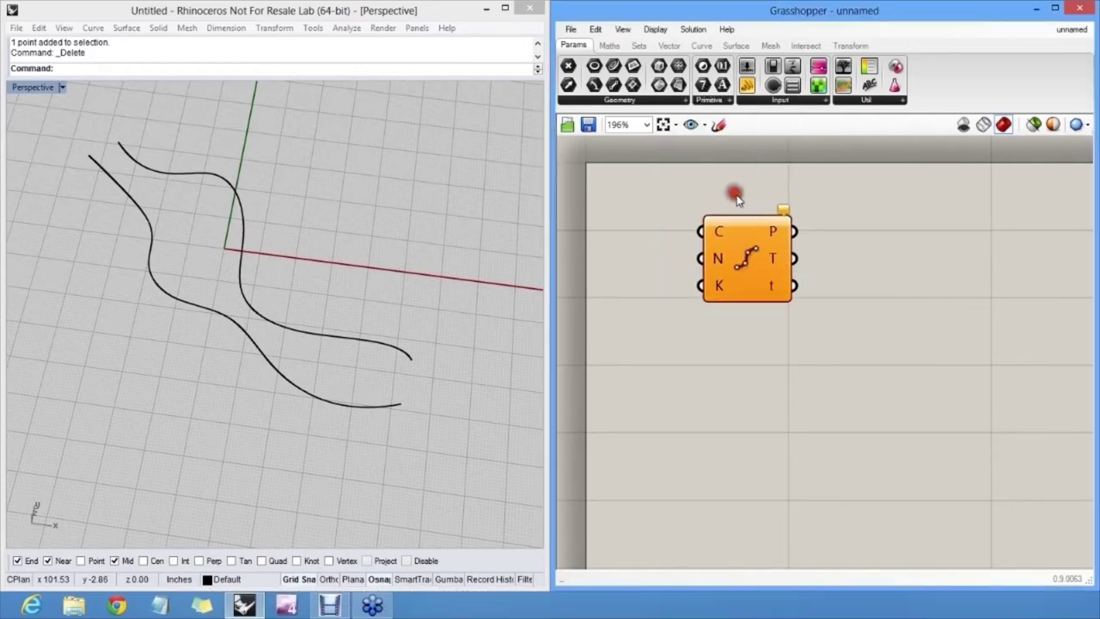
Examine the Divide Curve component's warning and the descriptions and default values of inputs C, N and K.
scroll(734, 194, "up", 5)
right_click_drag(758, 179, 782, 190)
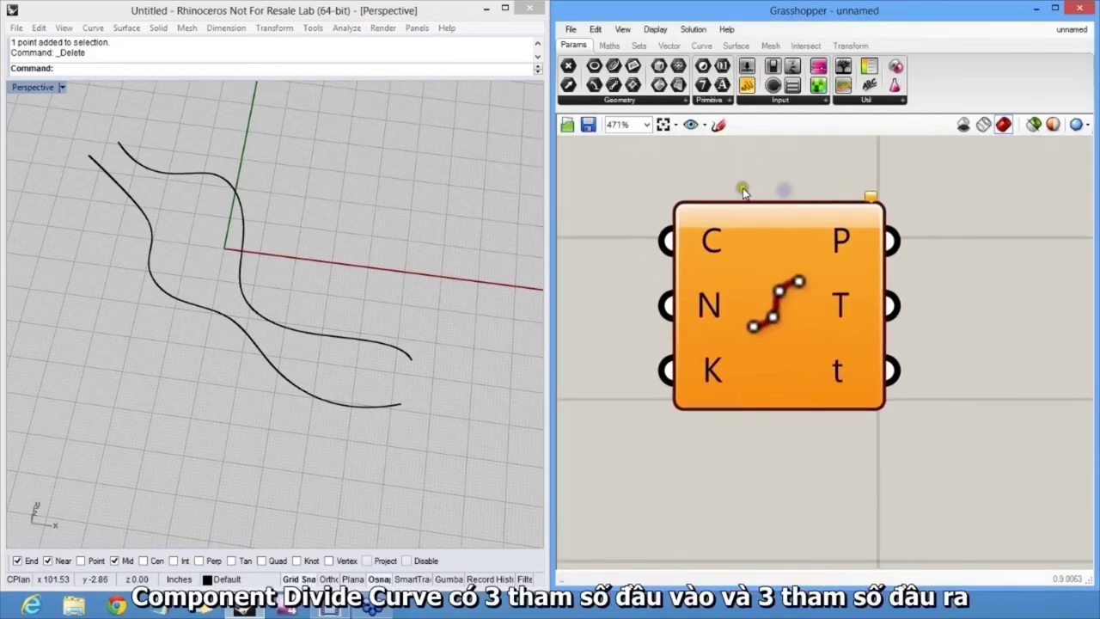
left_click(871, 199)
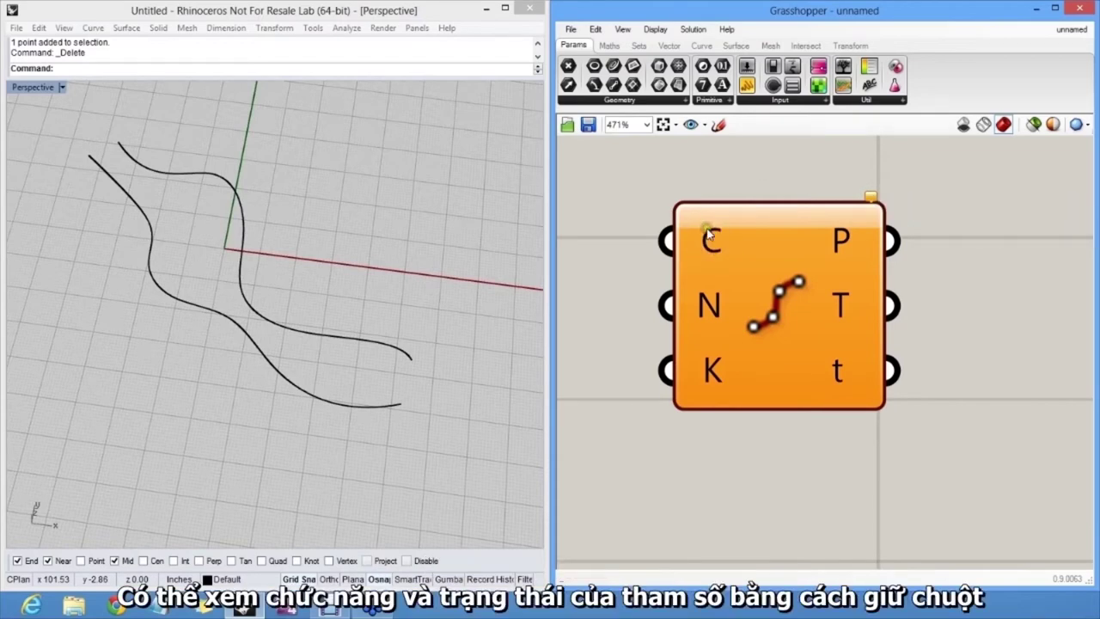
mouse_move(709, 232)
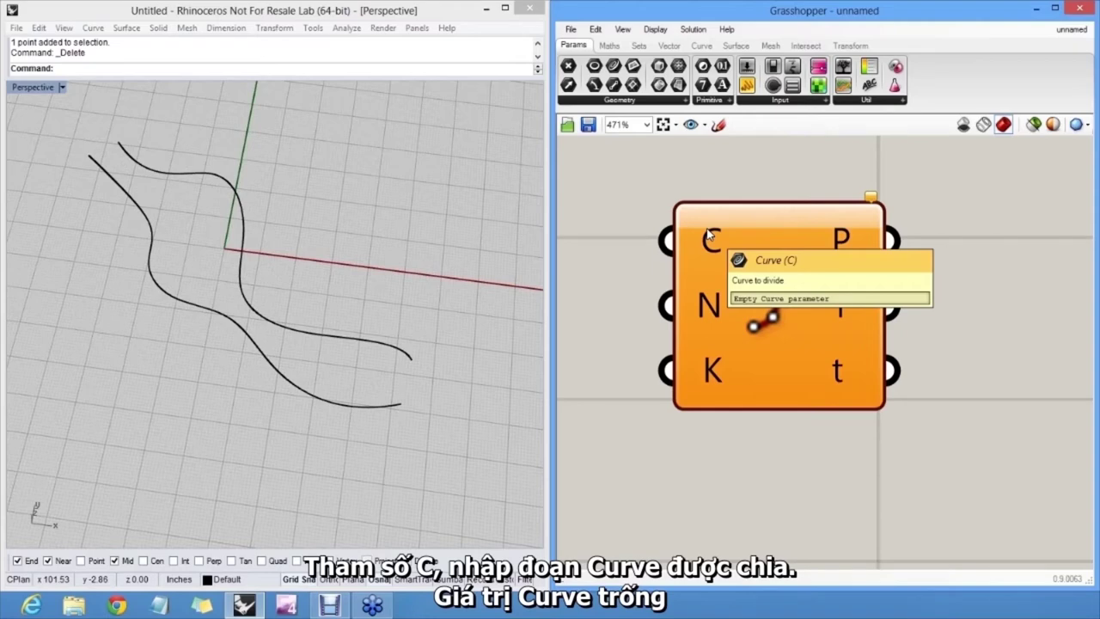
mouse_move(703, 305)
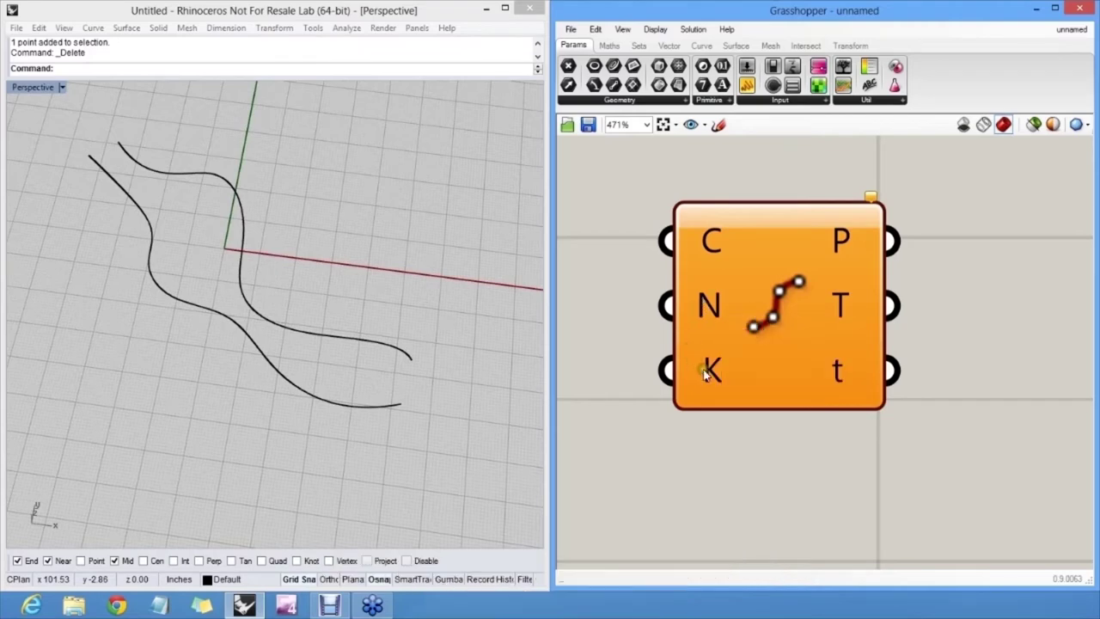
mouse_move(706, 371)
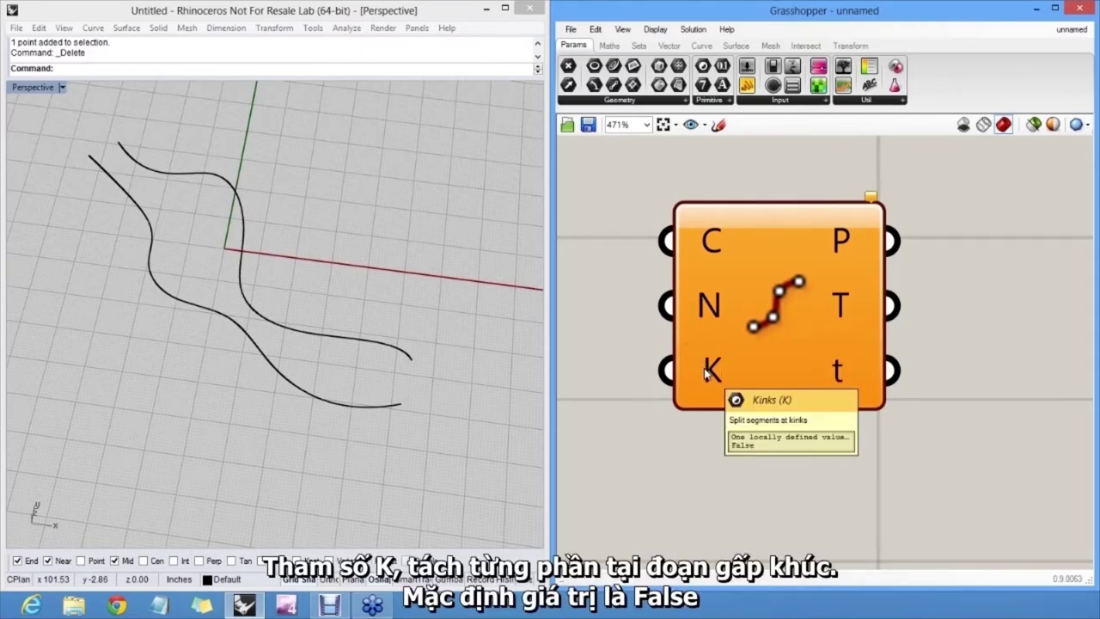
Set the upper Rhino curve as the single referenced curve for input C of Divide Curve.
right_click(706, 240)
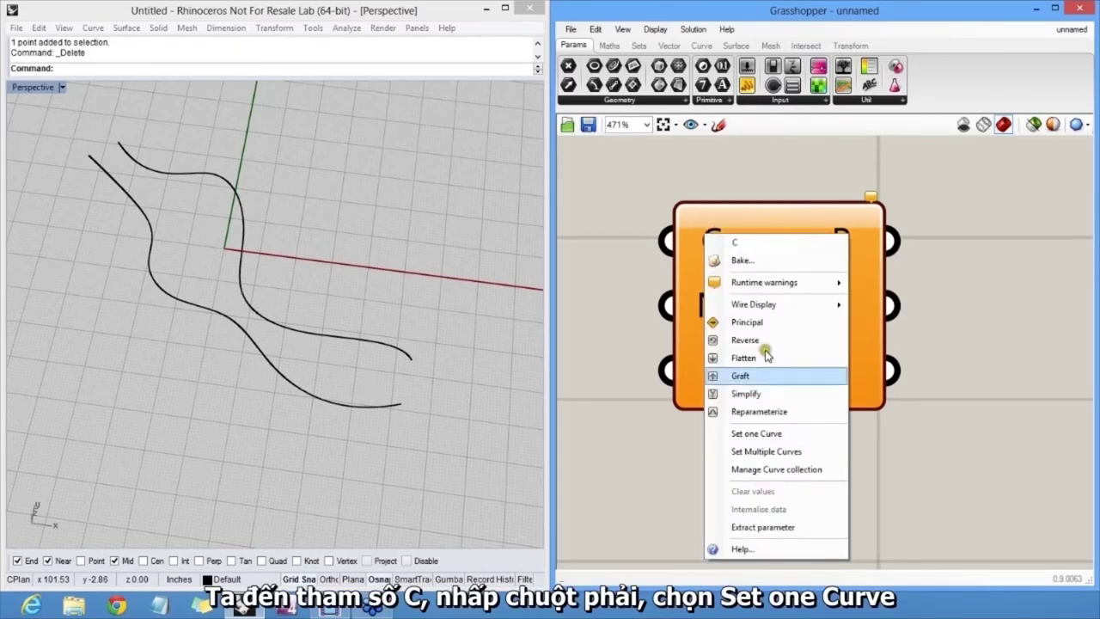
left_click(764, 434)
left_click(227, 181)
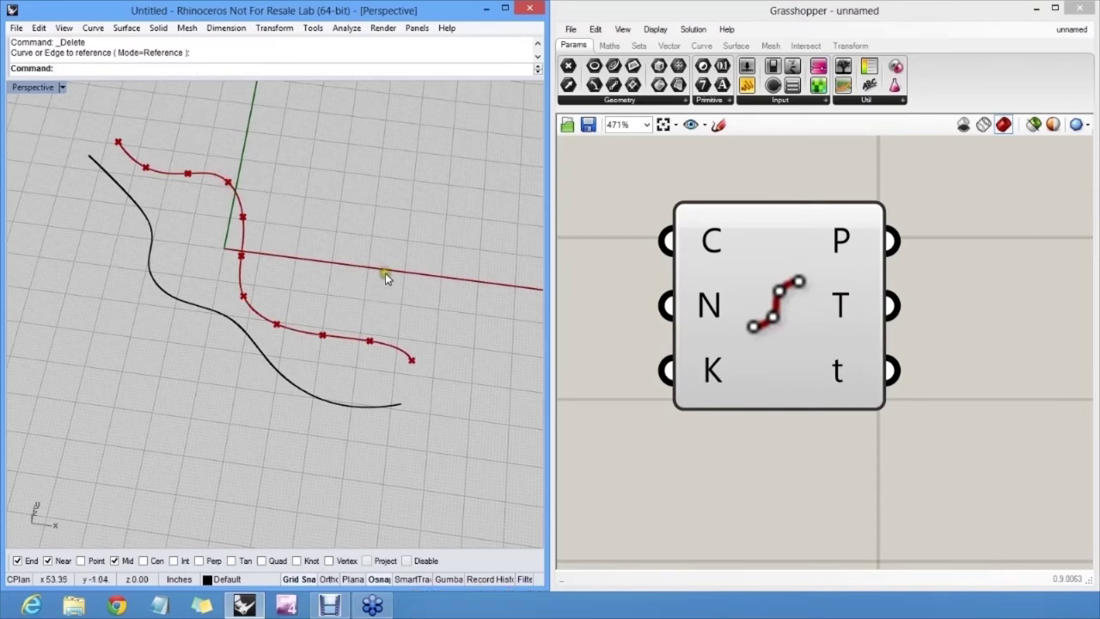
right_click_drag(386, 278, 422, 321)
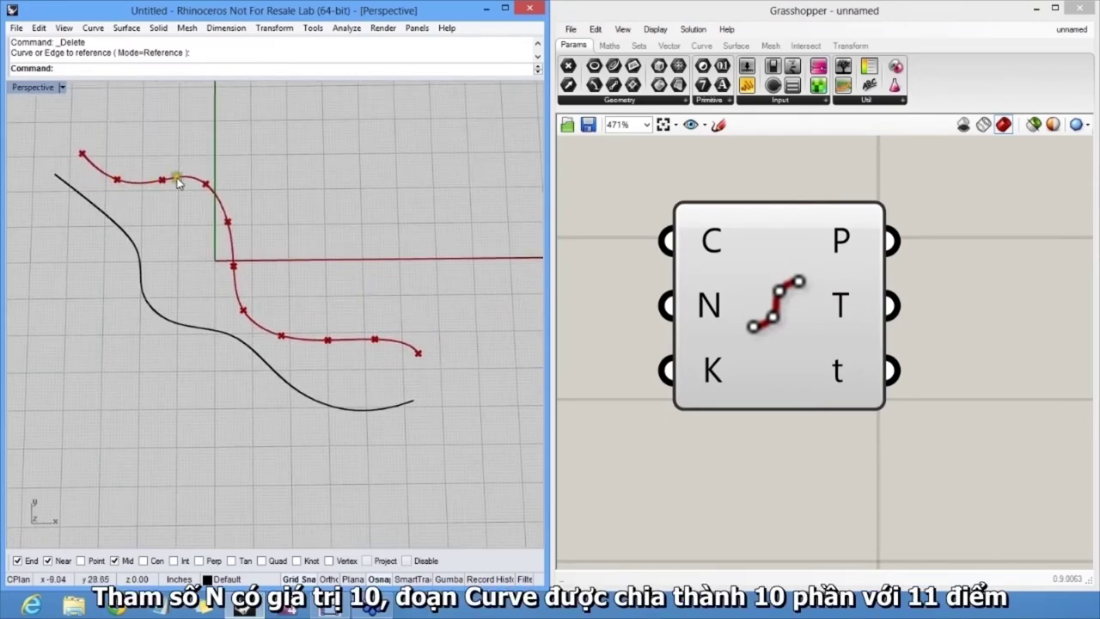
Shift the referenced curve slightly, reshape its lower half by moving three of its control points, and hide the control points.
mouse_move(227, 217)
left_mouse_down()
mouse_move(243, 204)
mouse_move(237, 220)
left_mouse_up()
key("F10")
left_click_drag(232, 321, 254, 313)
left_click_drag(414, 335, 369, 368)
left_click_drag(305, 353, 344, 277)
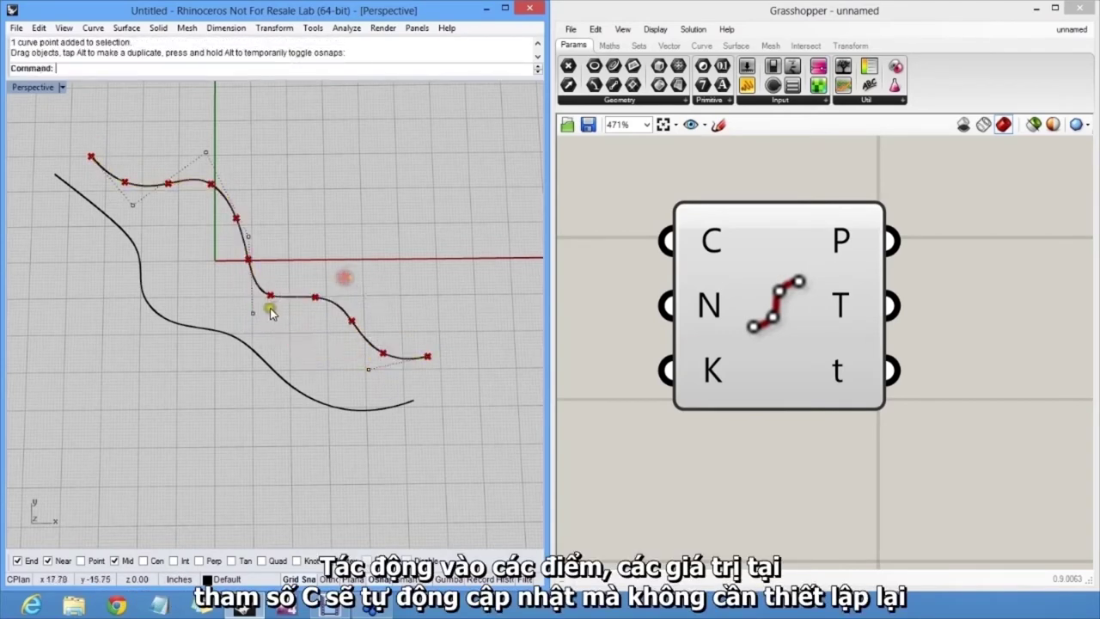
left_click(319, 248)
key("Escape")
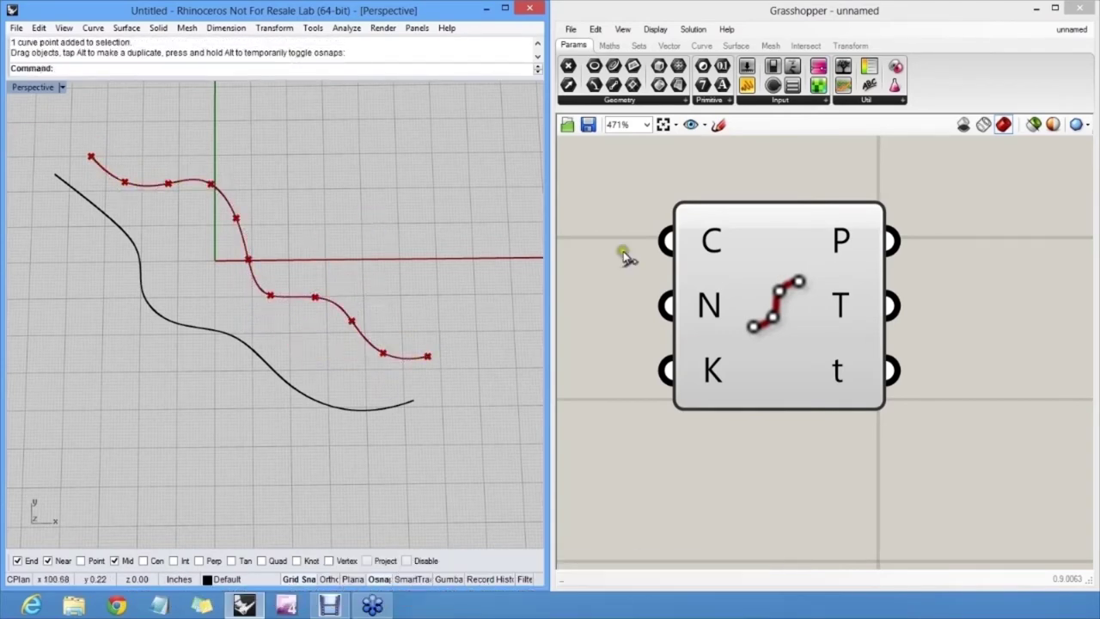
right_click_drag(756, 212, 733, 237)
scroll(732, 222, "down", 5)
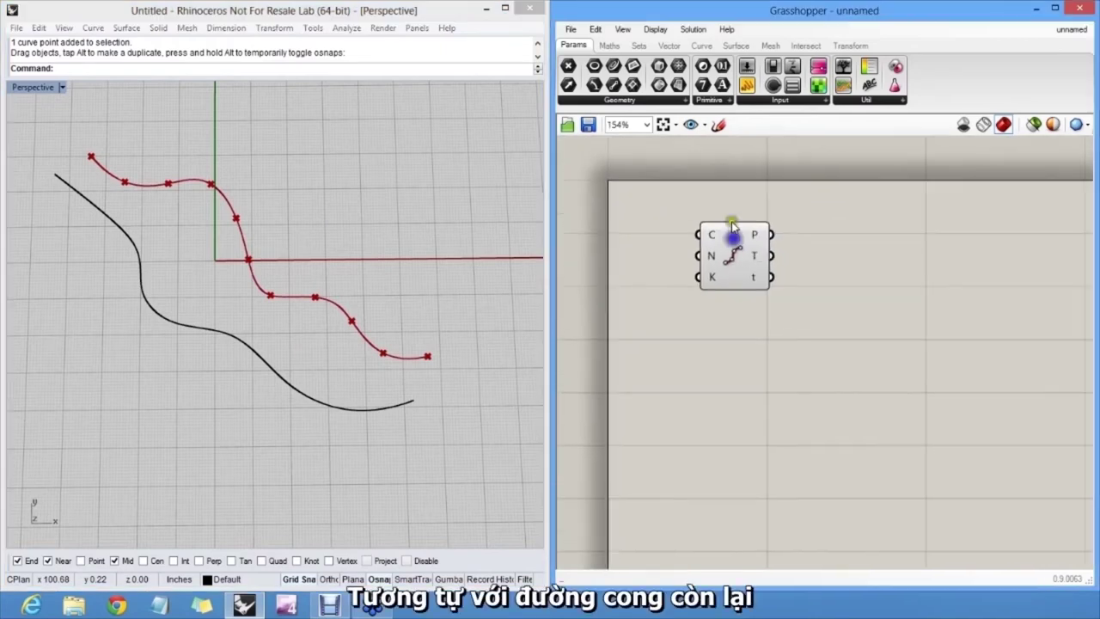
Add a second Divide Curve component below the first and reference the lower Rhino curve as its input C.
double_click(726, 371)
type("divide")
left_click(736, 352)
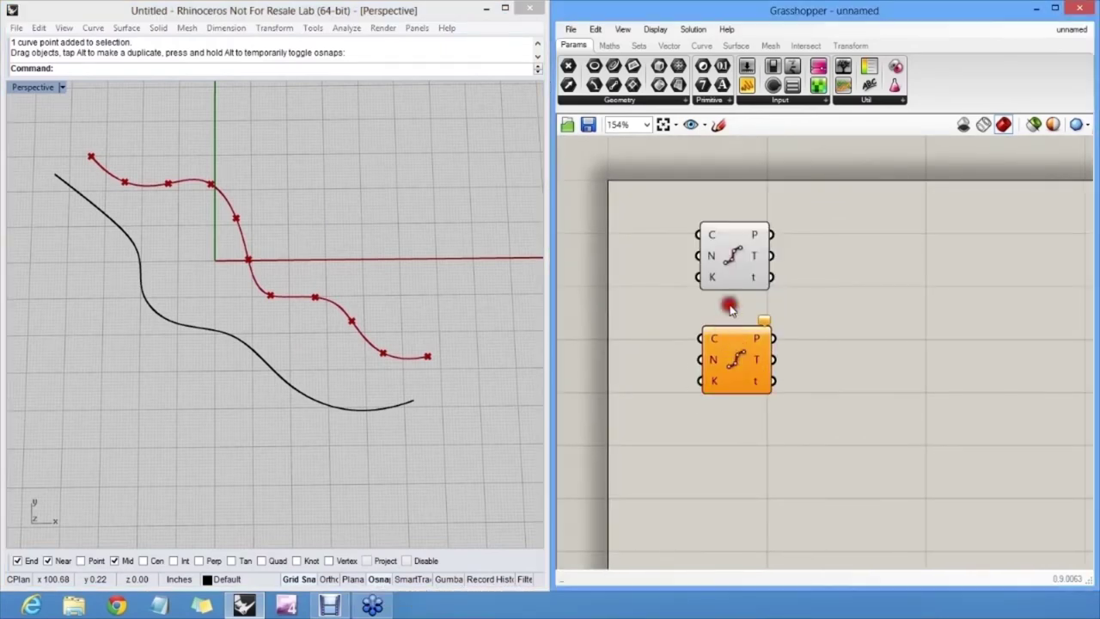
right_click(713, 339)
left_click(752, 459)
left_click(389, 410)
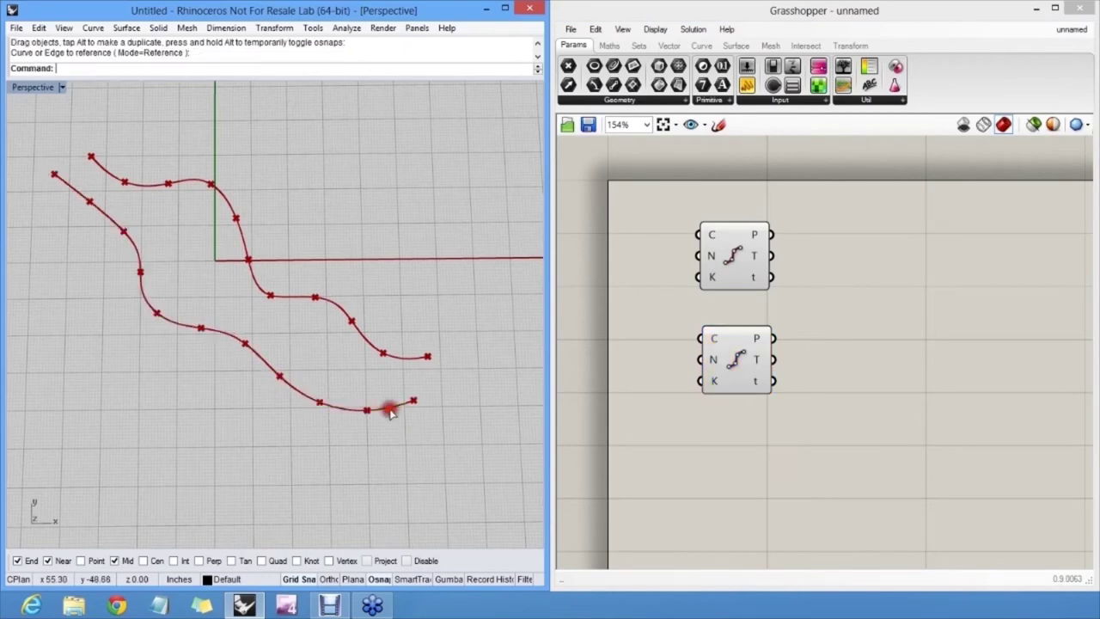
Examine what outputs P, T and t of the upper Divide Curve component deliver and compare them with the division points on the curves.
left_click(742, 359)
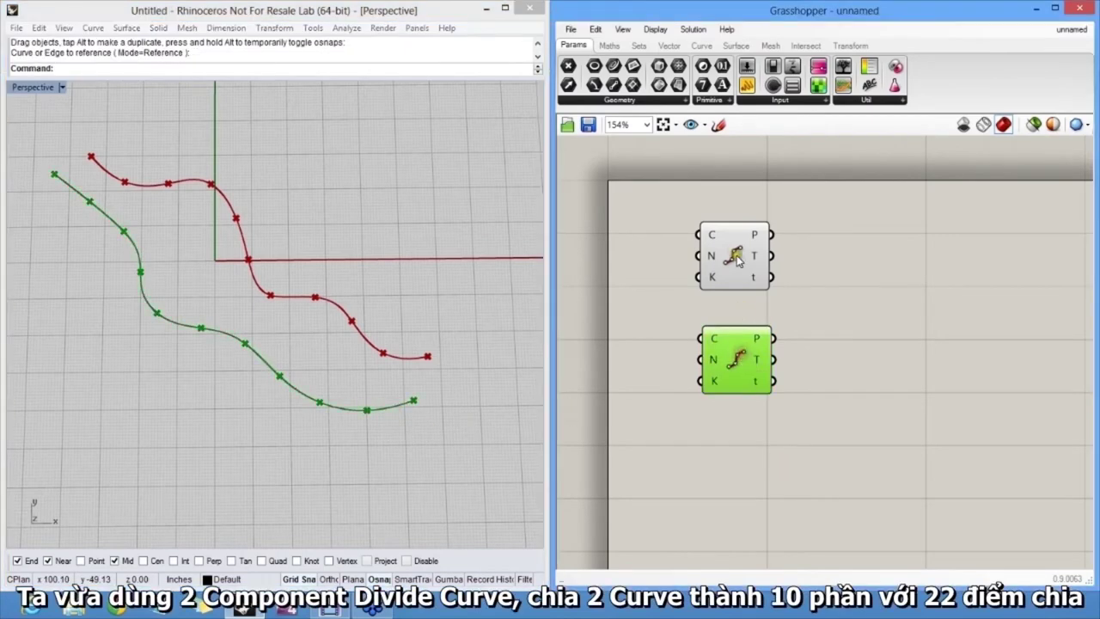
left_click(734, 255)
left_click(739, 361)
scroll(757, 220, "up", 4)
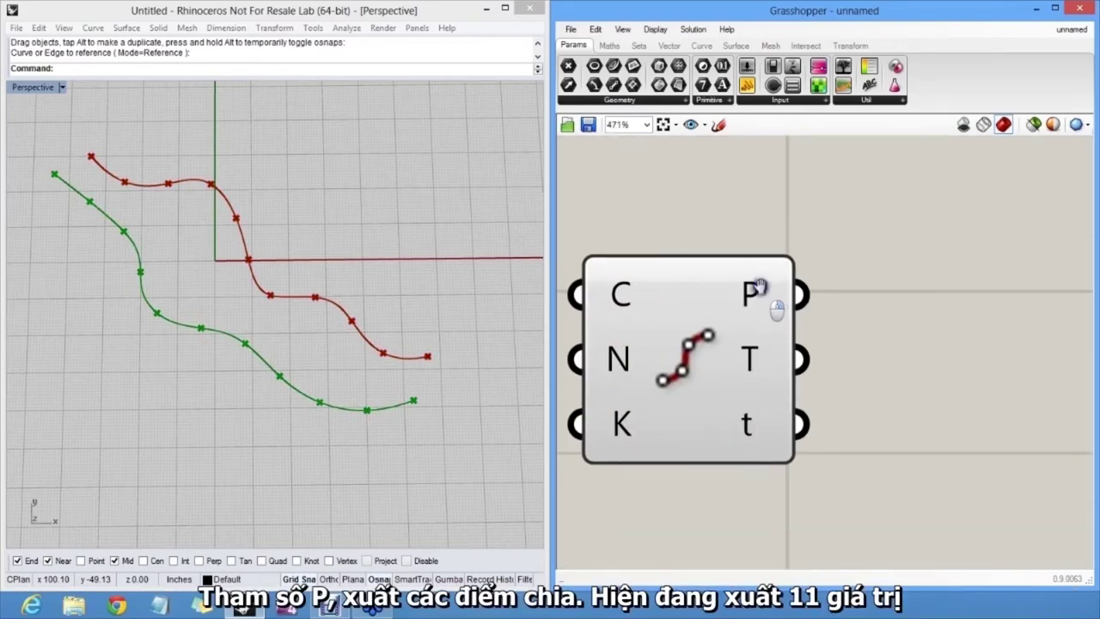
mouse_move(769, 271)
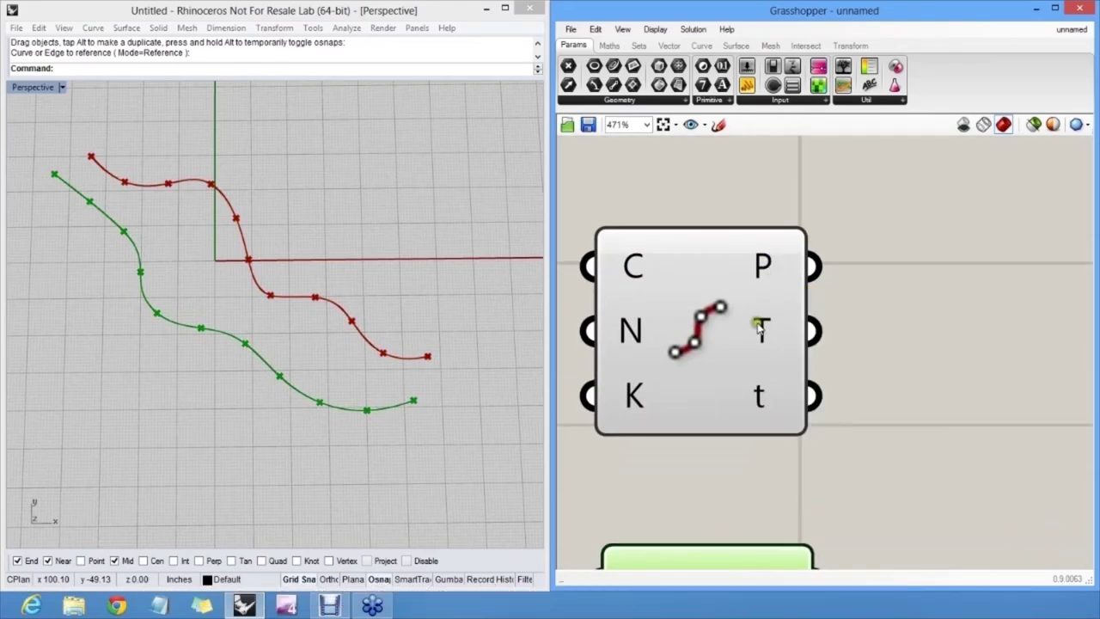
mouse_move(761, 328)
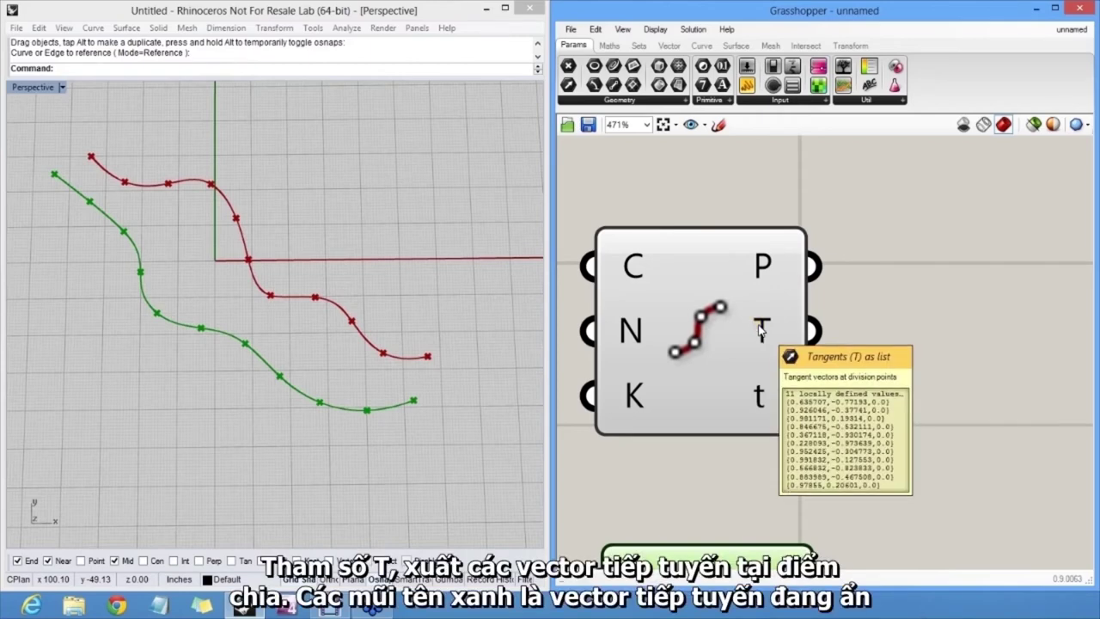
scroll(312, 335, "up", 5)
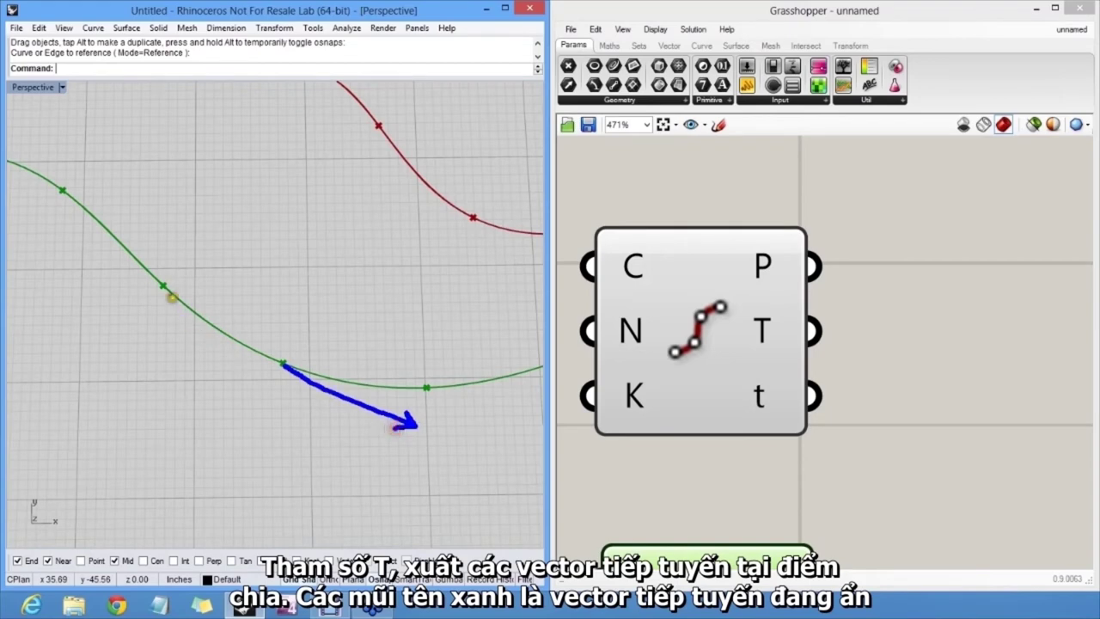
left_click_drag(165, 290, 244, 374)
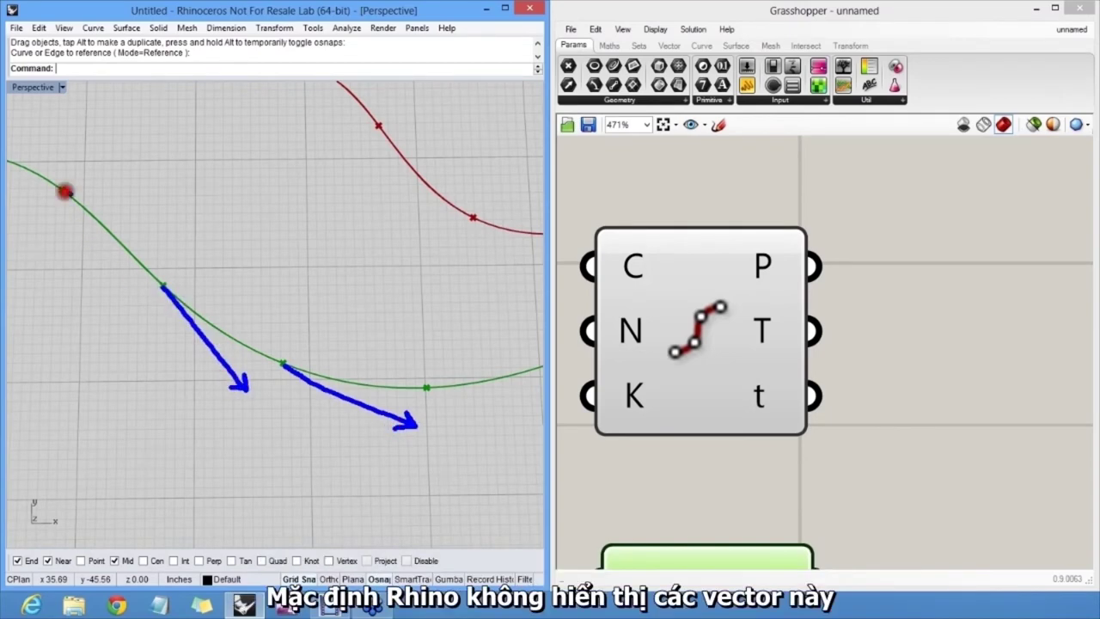
left_click_drag(63, 189, 172, 261)
scroll(382, 337, "down", 6)
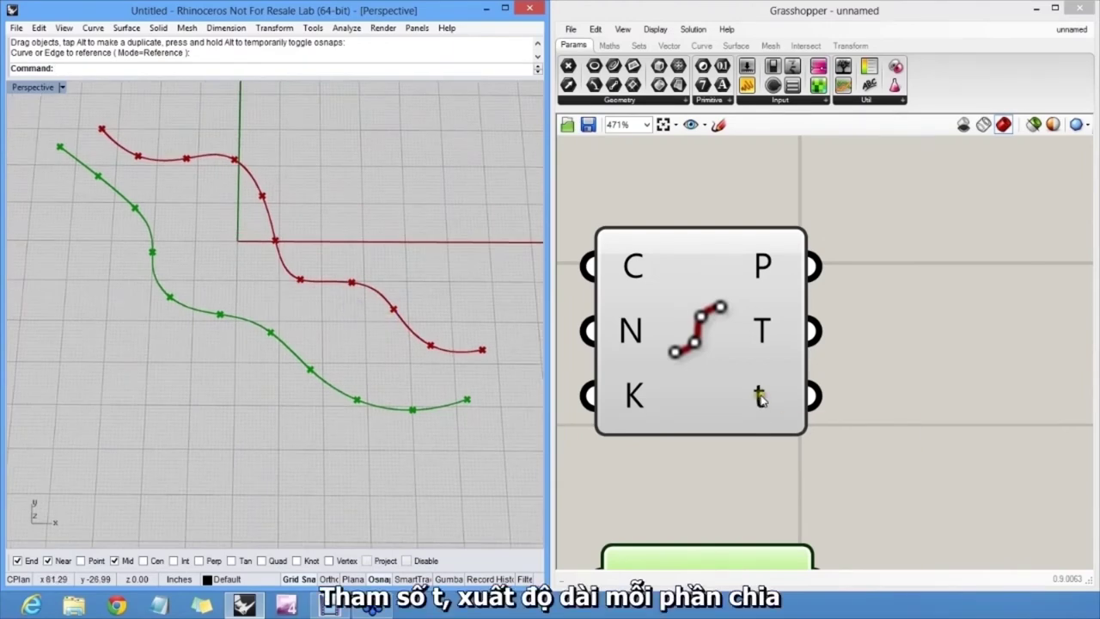
mouse_move(760, 397)
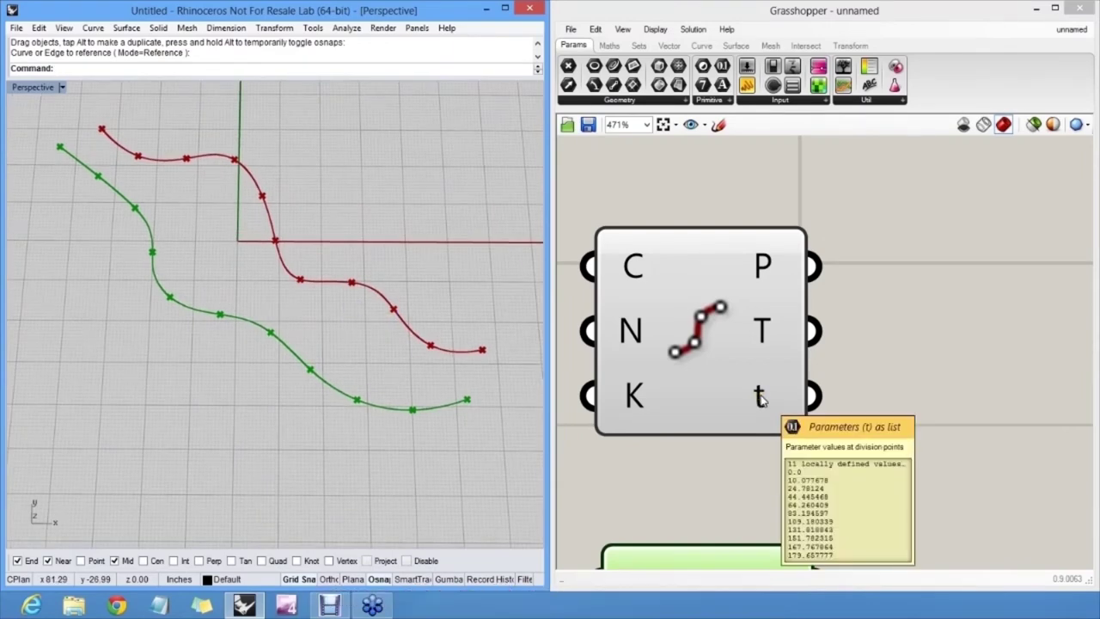
left_click(116, 309)
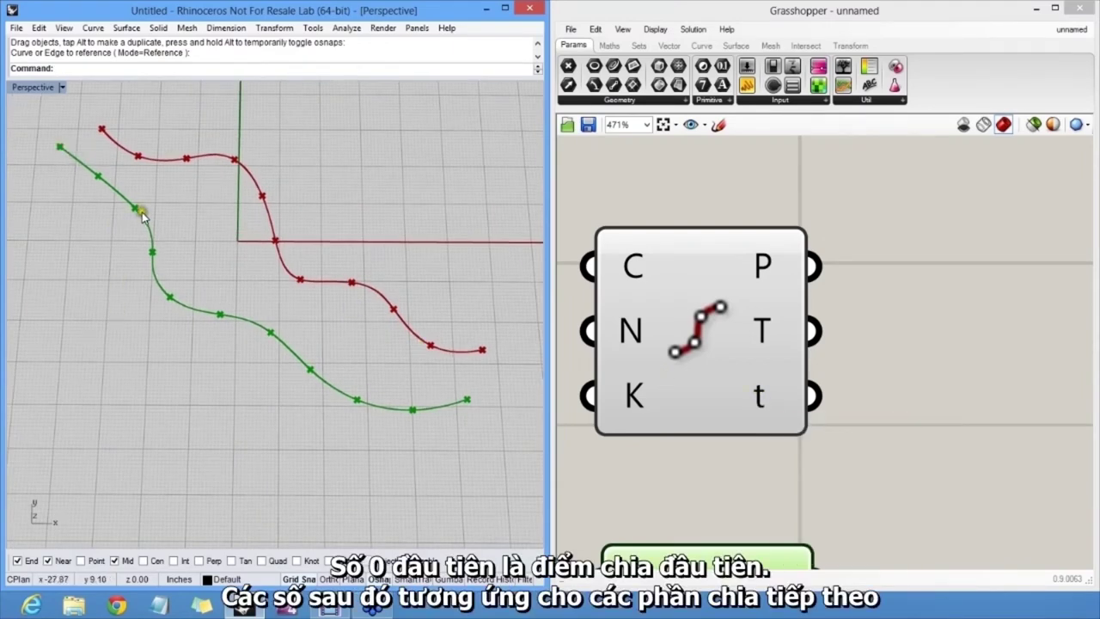
right_click_drag(136, 212, 145, 233, "shift")
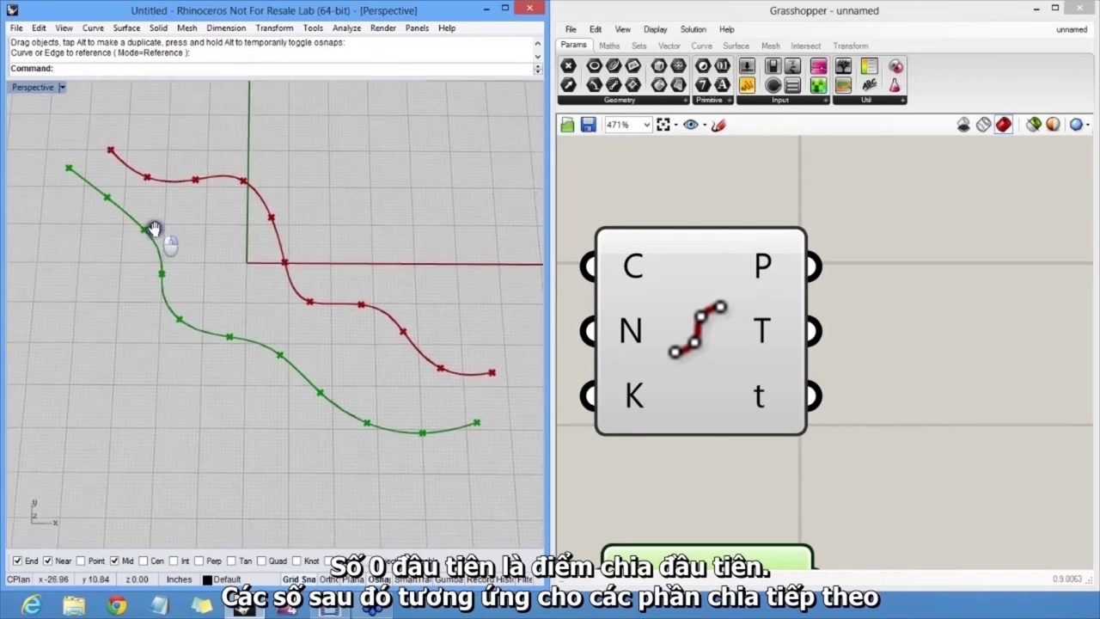
mouse_move(760, 392)
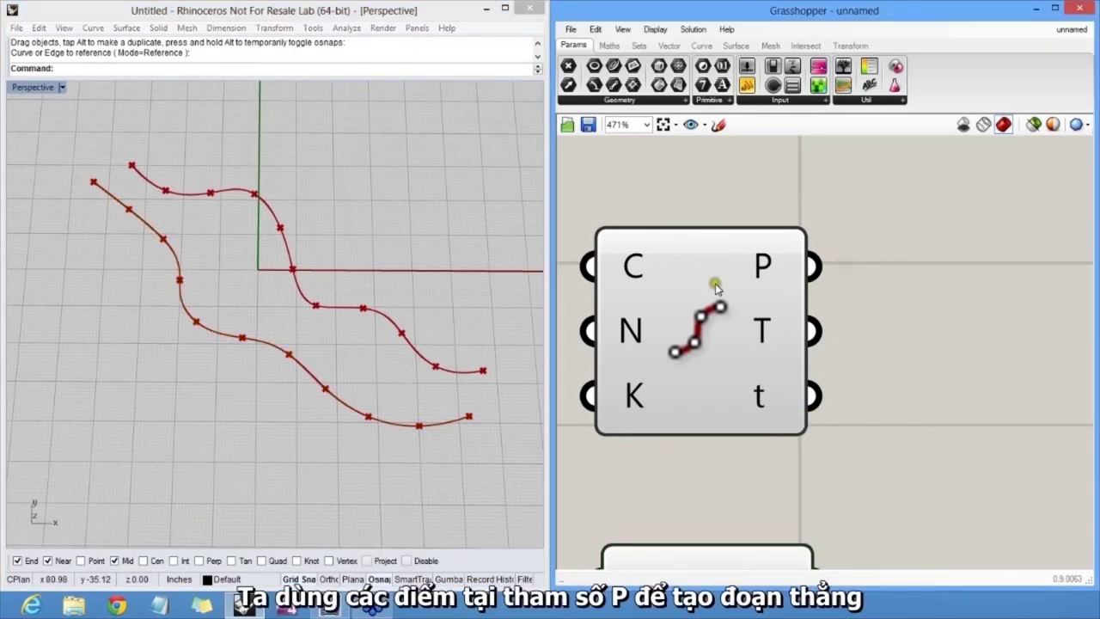
Find the Line component with the keyword "line" and place it to the right of the two Divide Curve components.
scroll(751, 258, "down", 4)
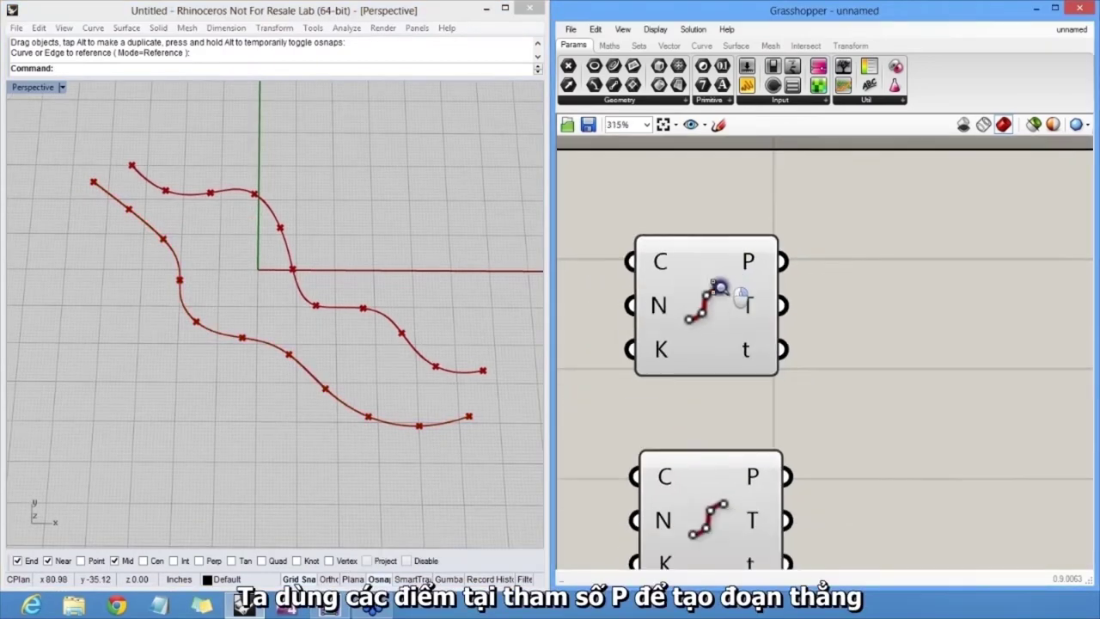
double_click(866, 352)
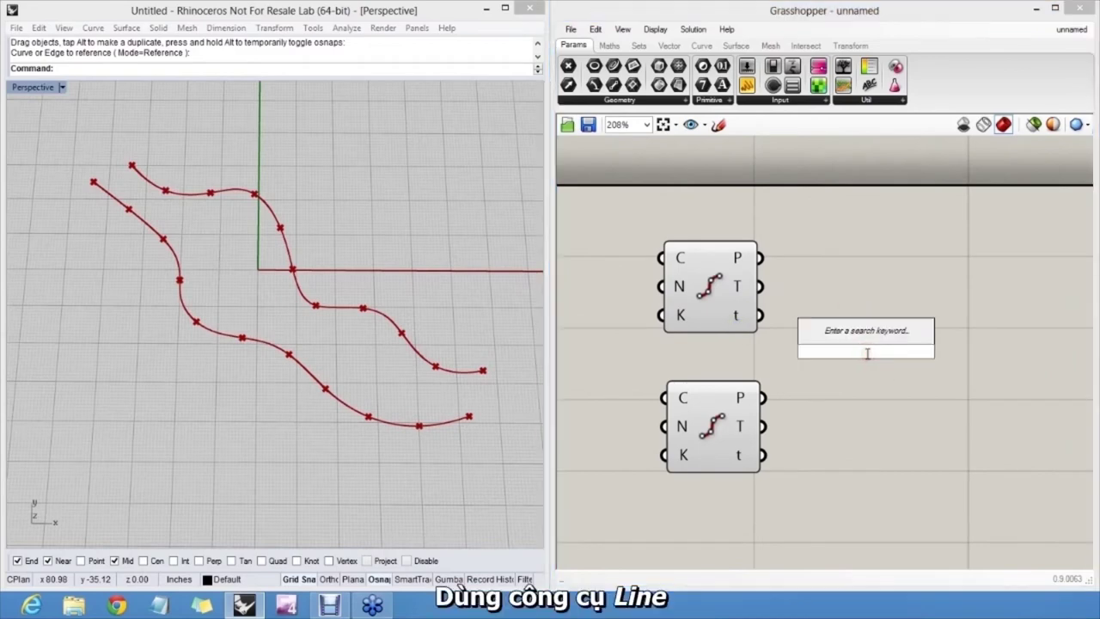
type("line")
left_click(846, 316)
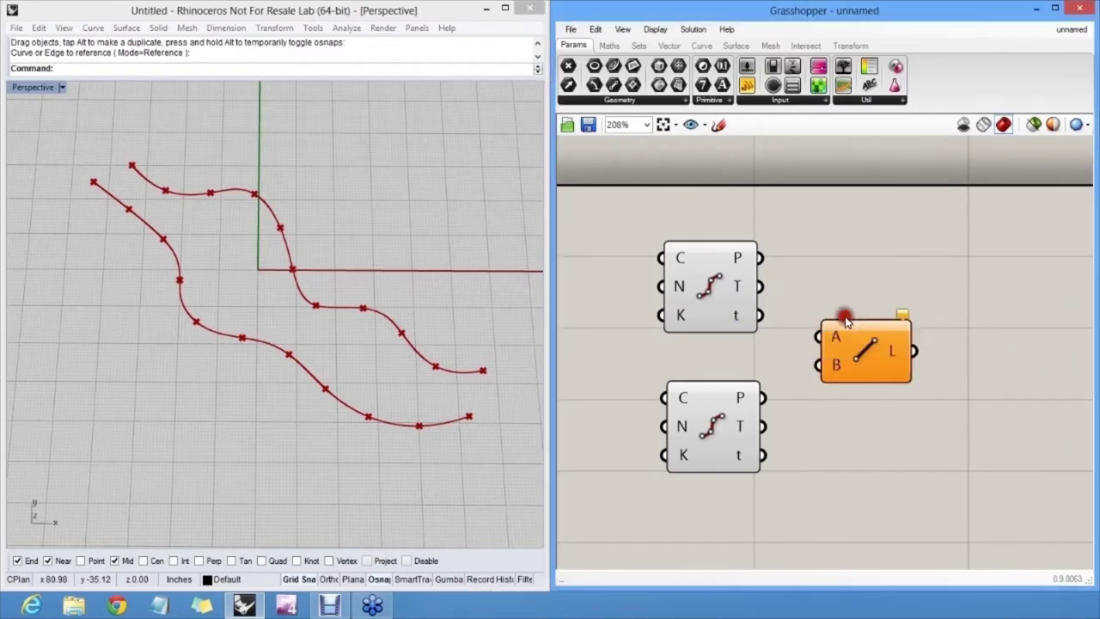
left_click_drag(837, 320, 875, 347)
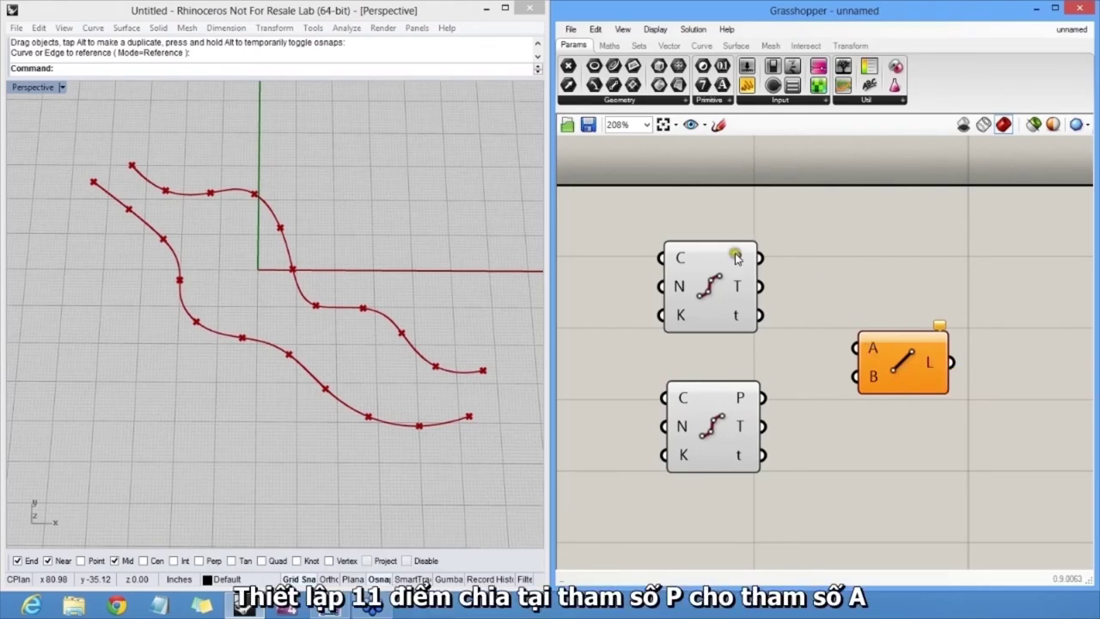
Connect output P of the upper Divide Curve to Line input A and output P of the lower one to input B.
left_click_drag(761, 258, 856, 349)
left_click_drag(762, 397, 856, 385)
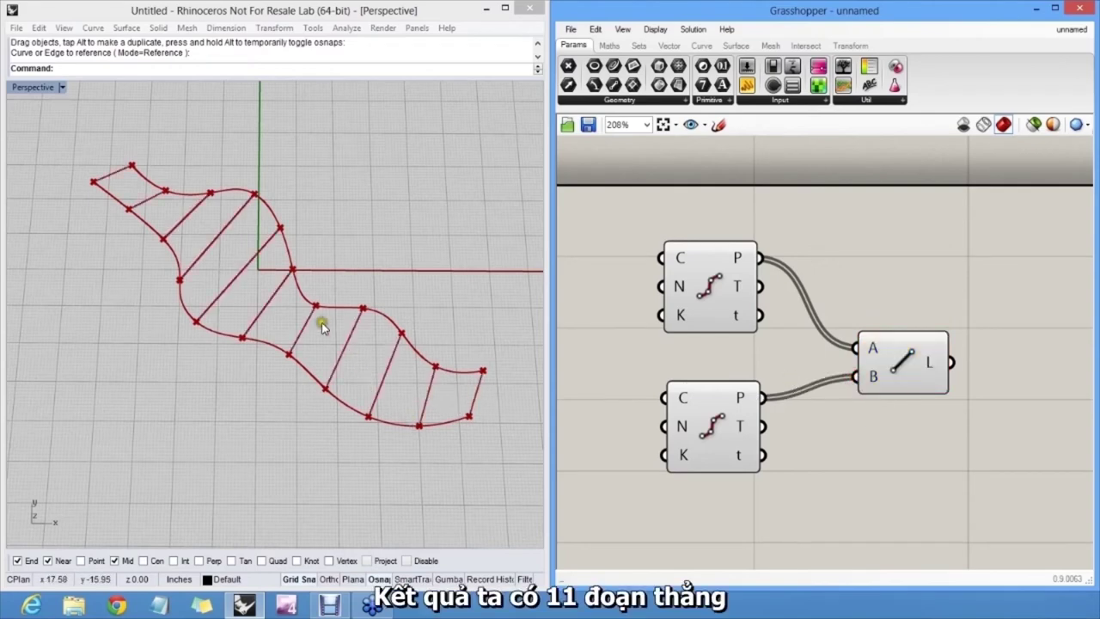
left_click_drag(896, 355, 916, 344)
left_click(899, 275)
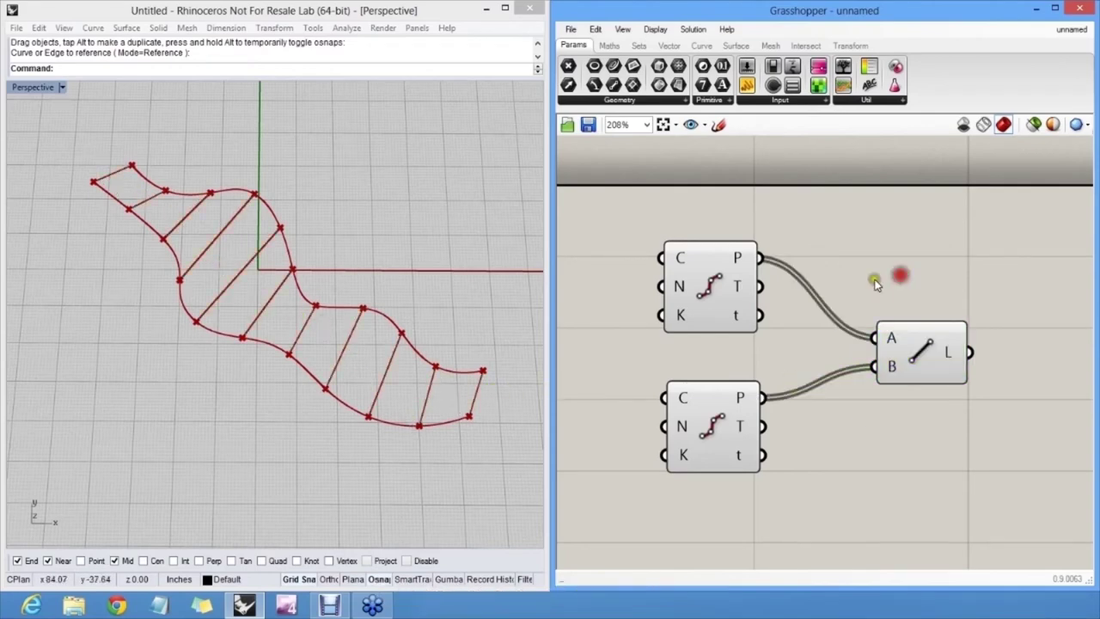
Move the Line component further right and the lower Divide Curve slightly up on the canvas.
right_click_drag(874, 280, 846, 281)
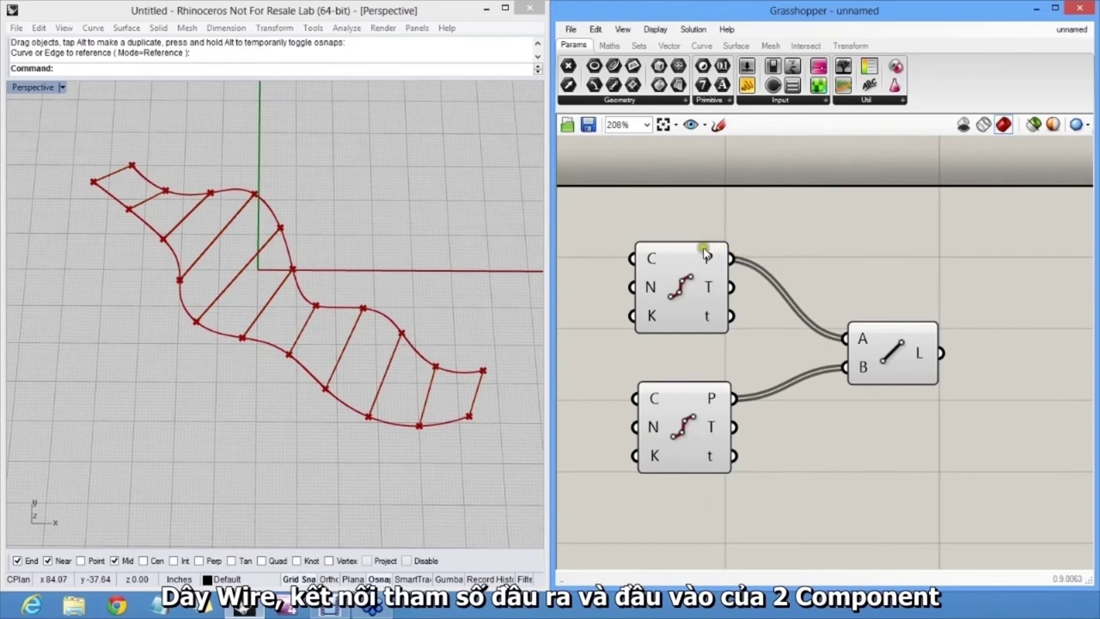
left_click_drag(893, 358, 930, 347)
left_click(913, 283)
left_click_drag(700, 414, 698, 399)
left_click_drag(634, 385, 894, 359)
Try to feed the Line output L back into input N of the lower Divide Curve component.
left_click_drag(732, 410, 984, 344)
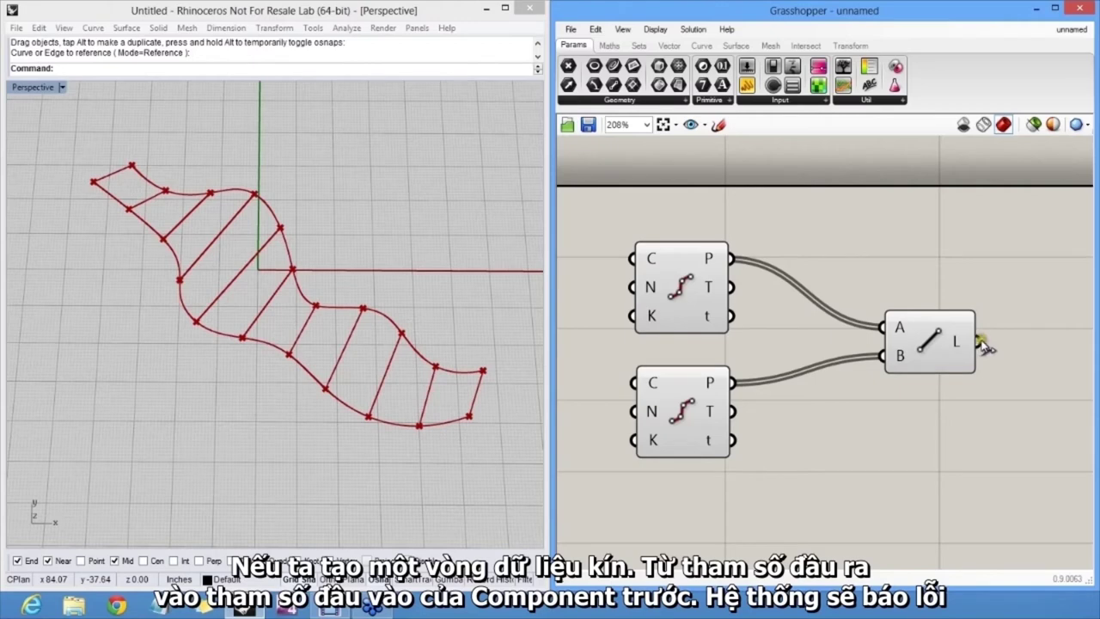
left_click_drag(984, 343, 640, 415)
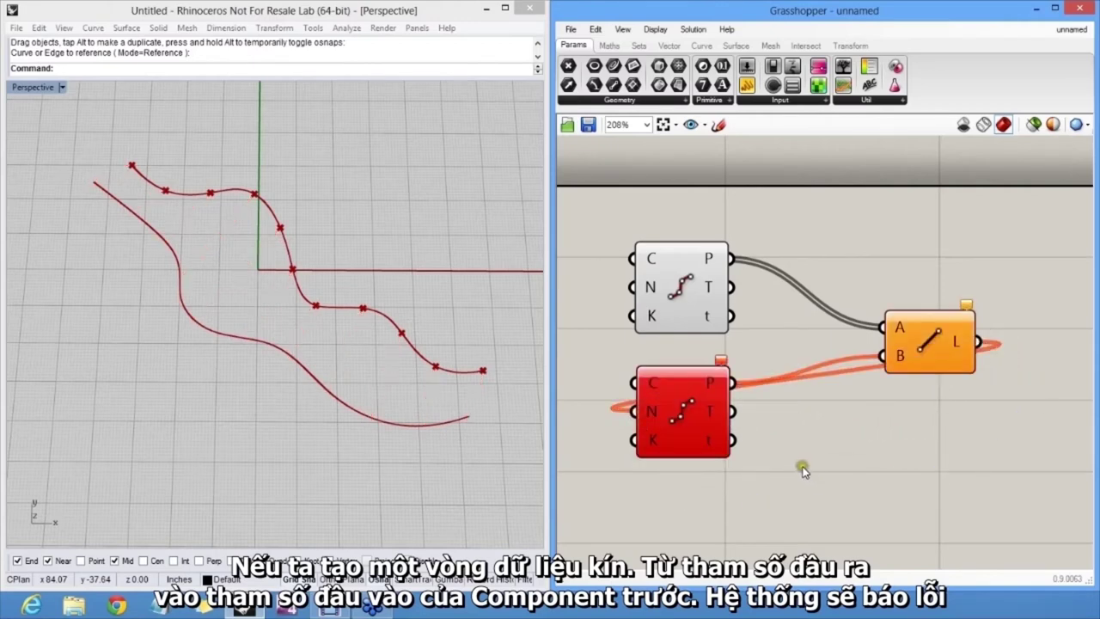
mouse_move(724, 364)
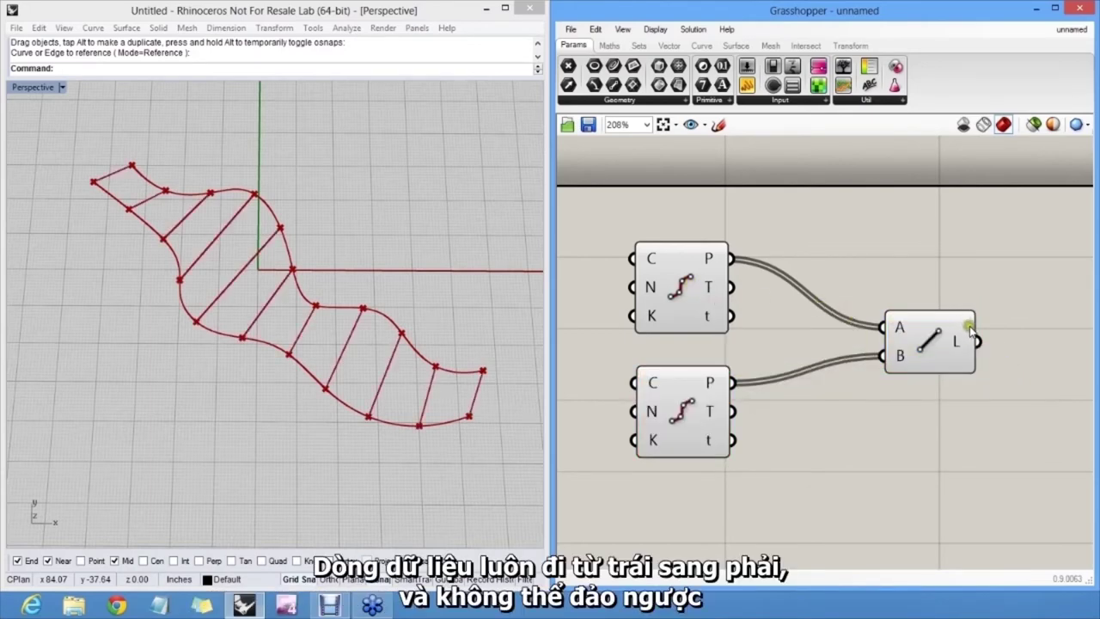
Move both Divide Curve components closer to the Line component.
left_click_drag(954, 340, 949, 336)
left_click_drag(696, 291, 748, 280)
left_click_drag(695, 420, 751, 427)
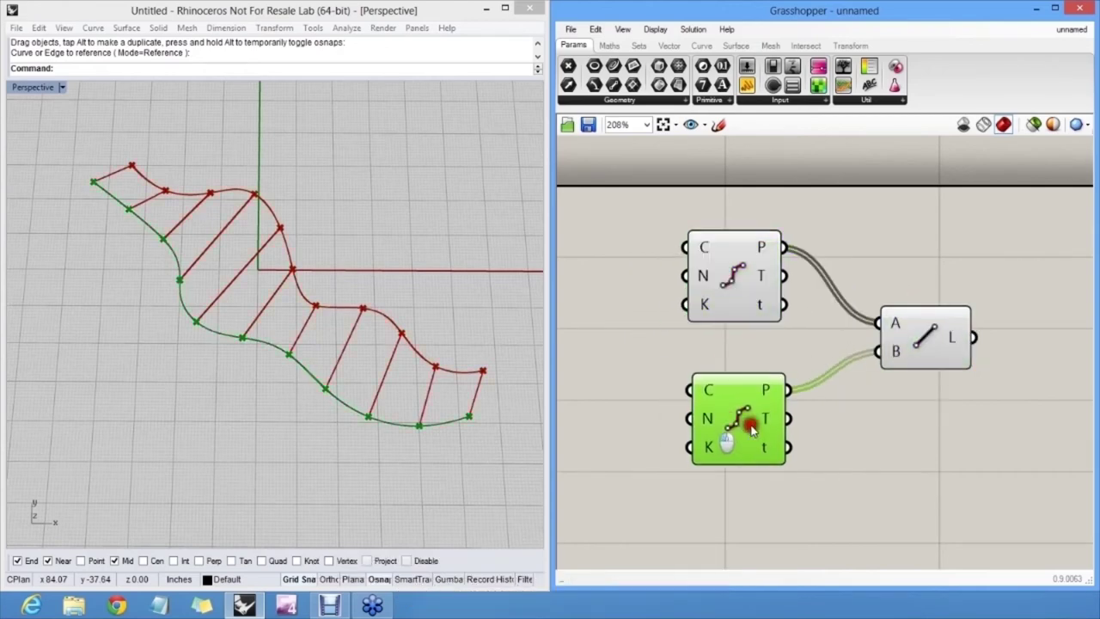
left_click(725, 363)
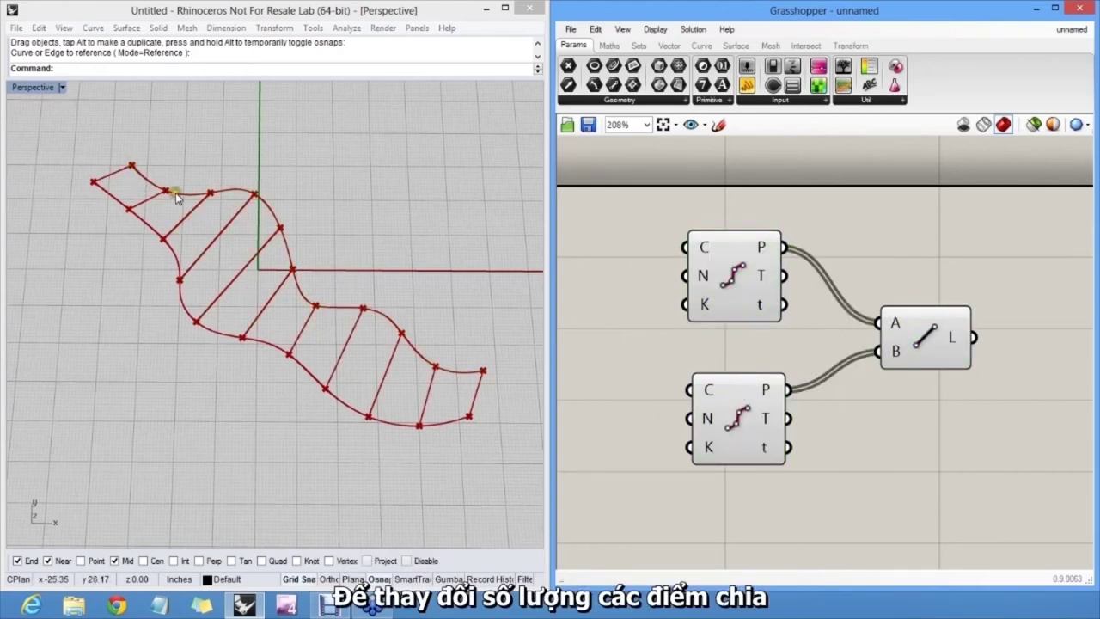
Set input N of the upper Divide Curve component to the integer 20.
left_click(596, 305)
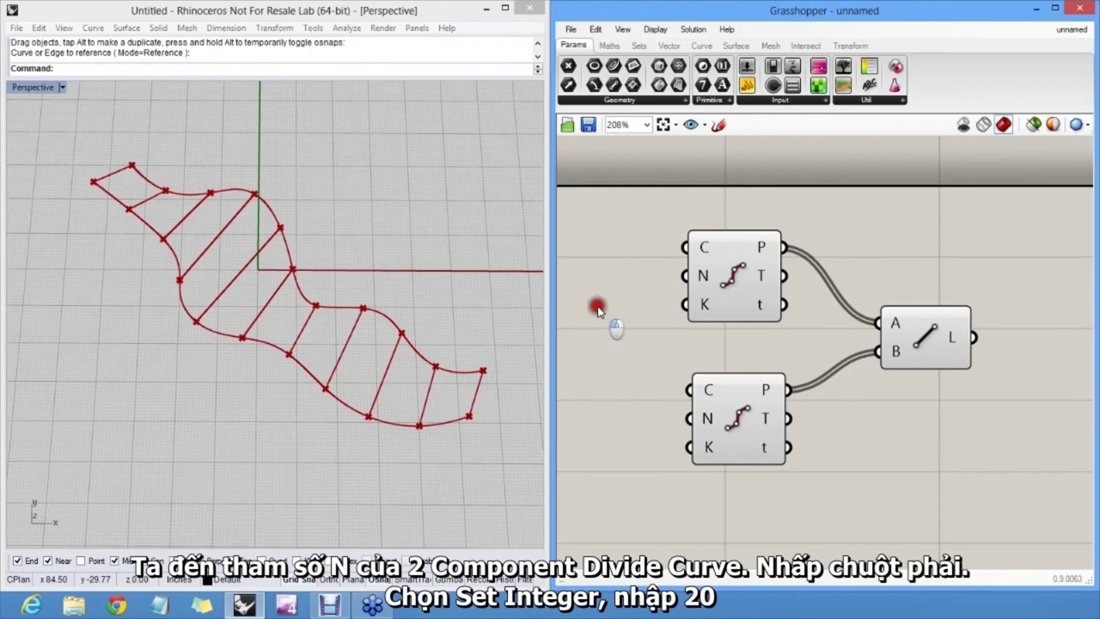
right_click(702, 275)
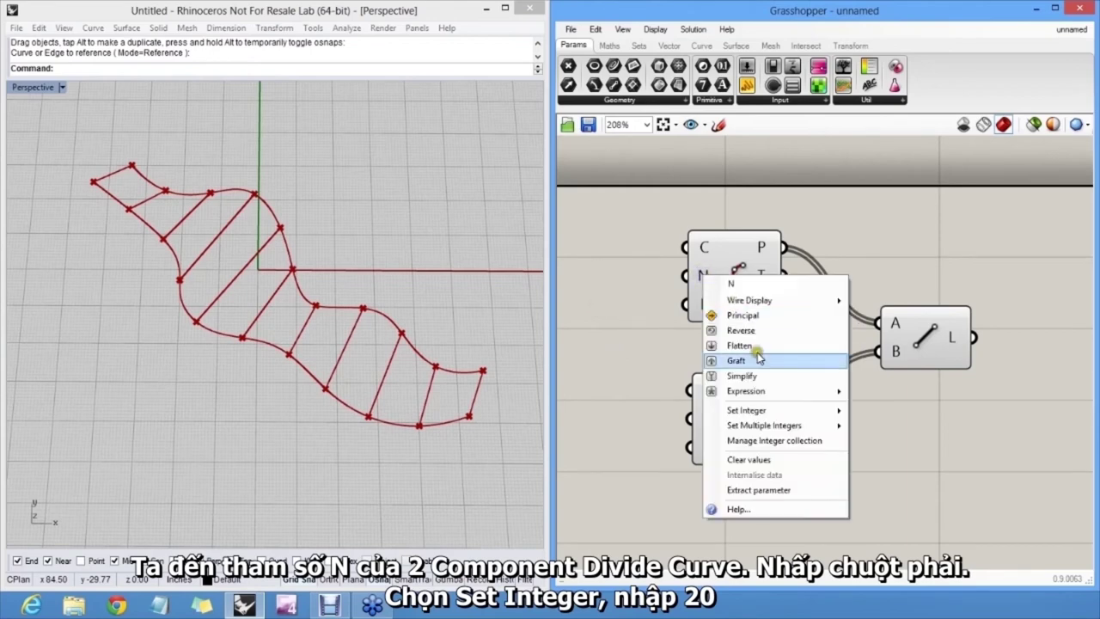
left_click(769, 410)
left_click(866, 411)
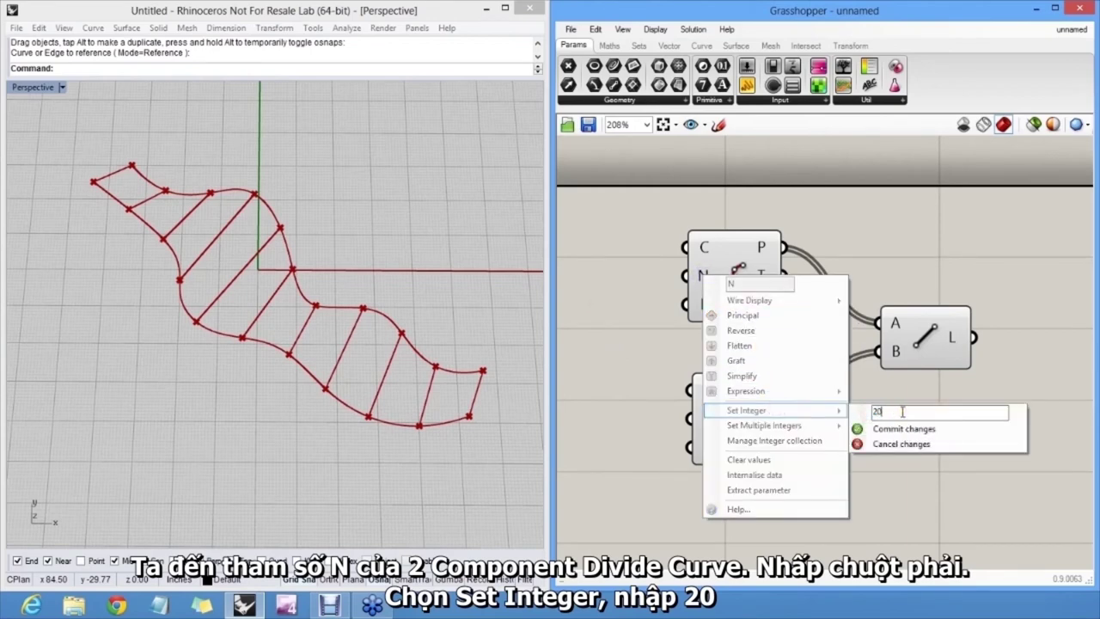
type("20")
key("Return")
left_click(650, 339)
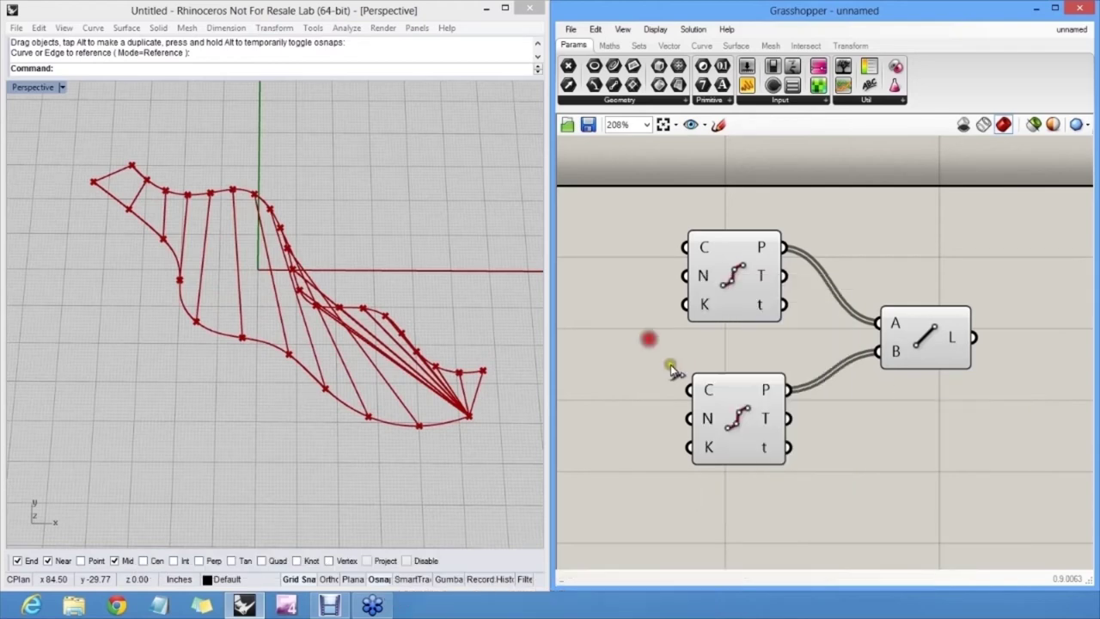
Set input N of the lower Divide Curve component to the integer 20.
right_click(704, 419)
left_click(749, 482)
left_click(911, 483)
type("20")
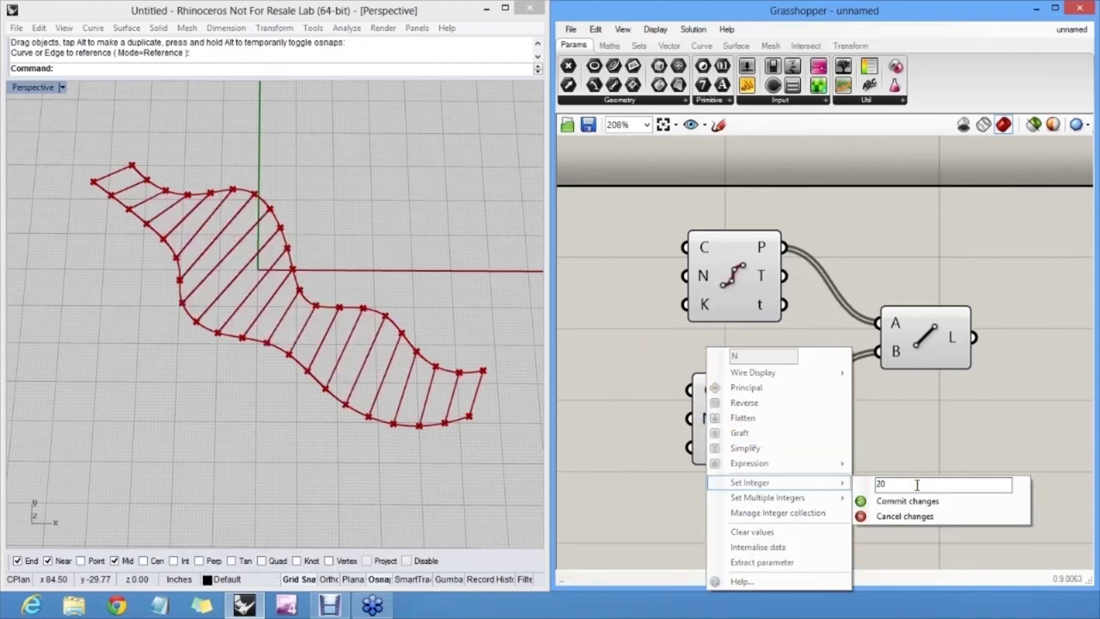
left_click(657, 351)
Tighten the canvas layout by moving the two Divide Curve components closer together.
left_click_drag(727, 415, 736, 405)
left_click_drag(734, 276, 748, 297)
left_click_drag(933, 417, 756, 303)
left_click_drag(756, 303, 866, 310)
left_click(704, 321)
Place an Integer parameter to the left of the Divide Curve components and set its value to 30.
right_click_drag(684, 349, 759, 341)
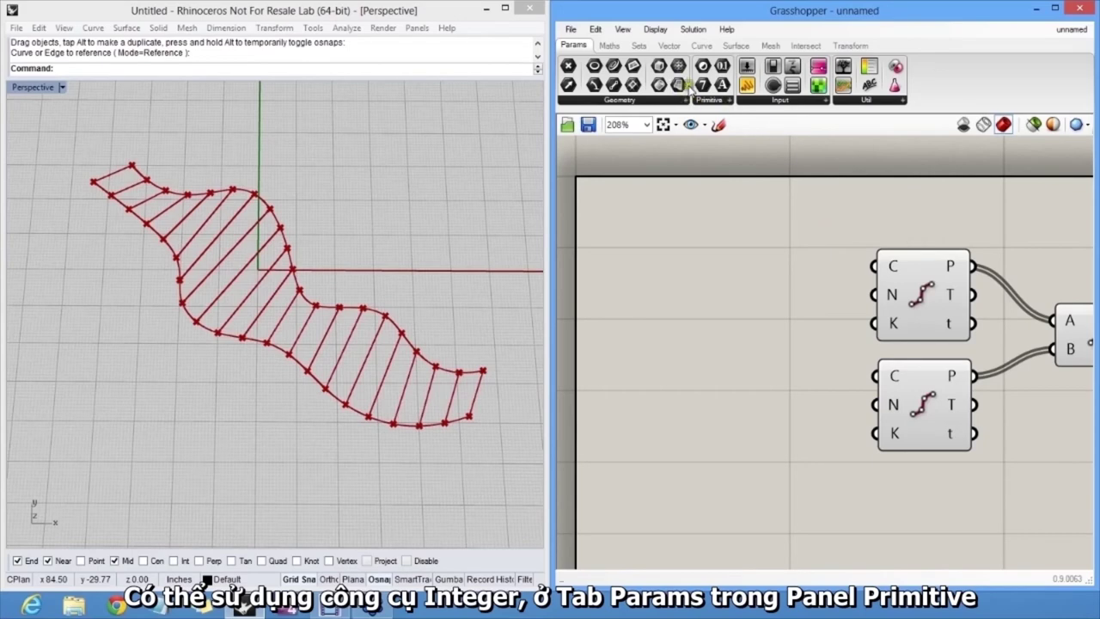
left_click_drag(705, 86, 679, 359)
right_click(679, 359)
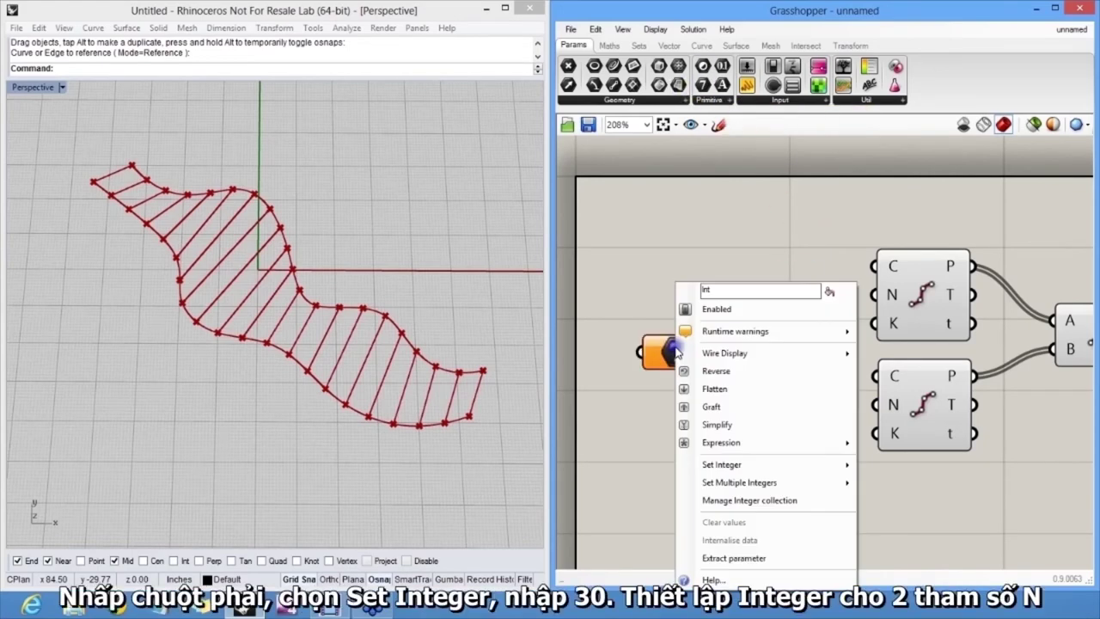
left_click(760, 462)
left_click(889, 467)
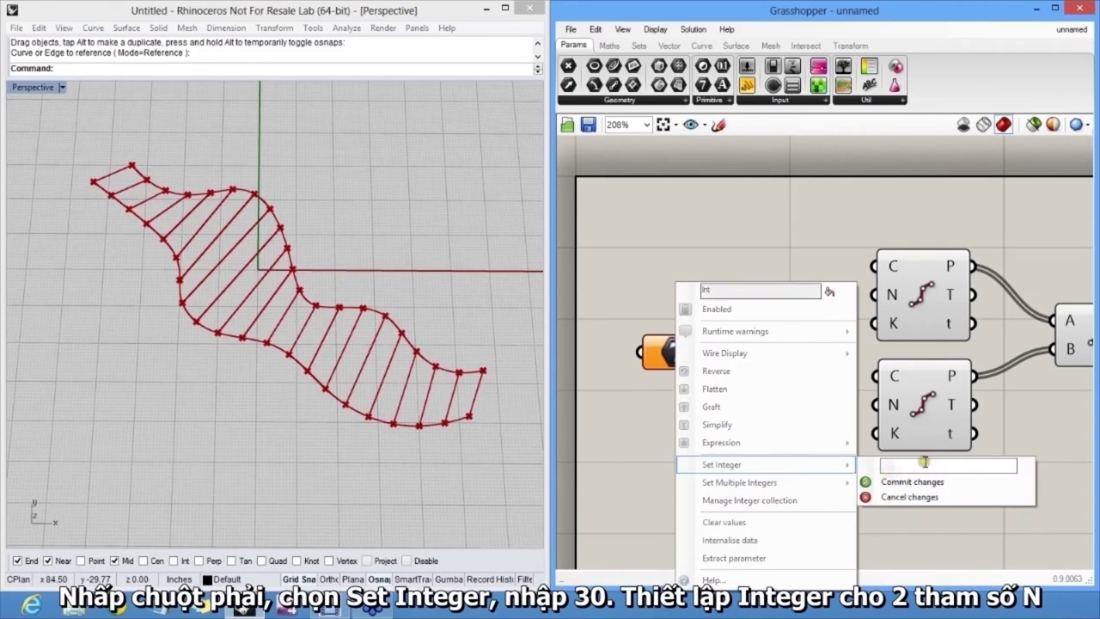
type("30")
left_click(715, 238)
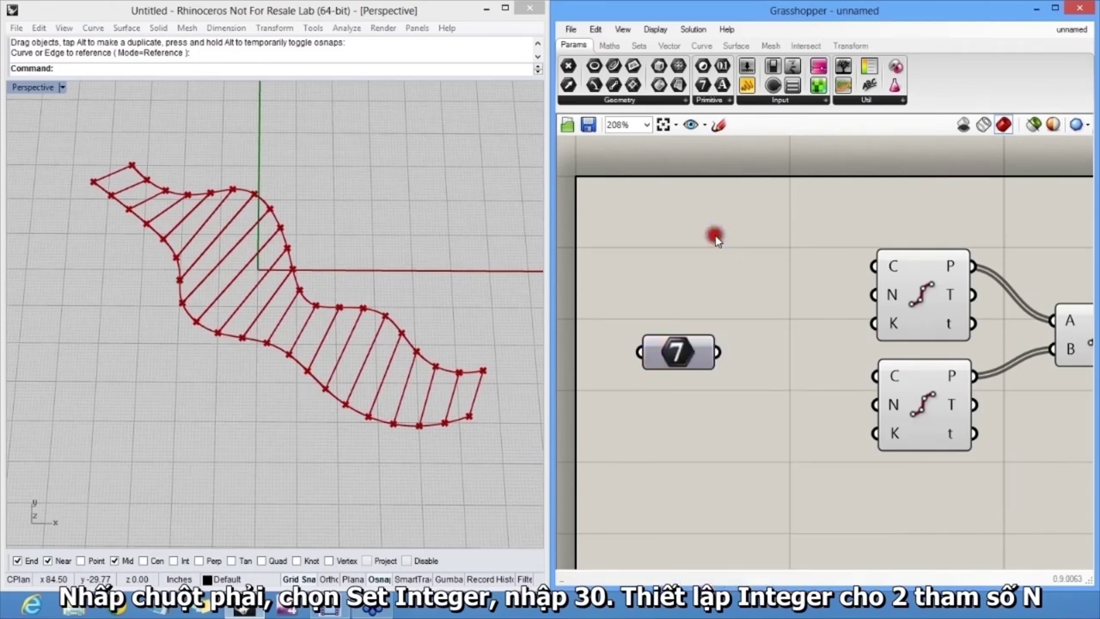
Connect the Integer parameter to input N of both Divide Curve components.
left_click_drag(722, 353, 871, 295)
left_click_drag(721, 360, 871, 404)
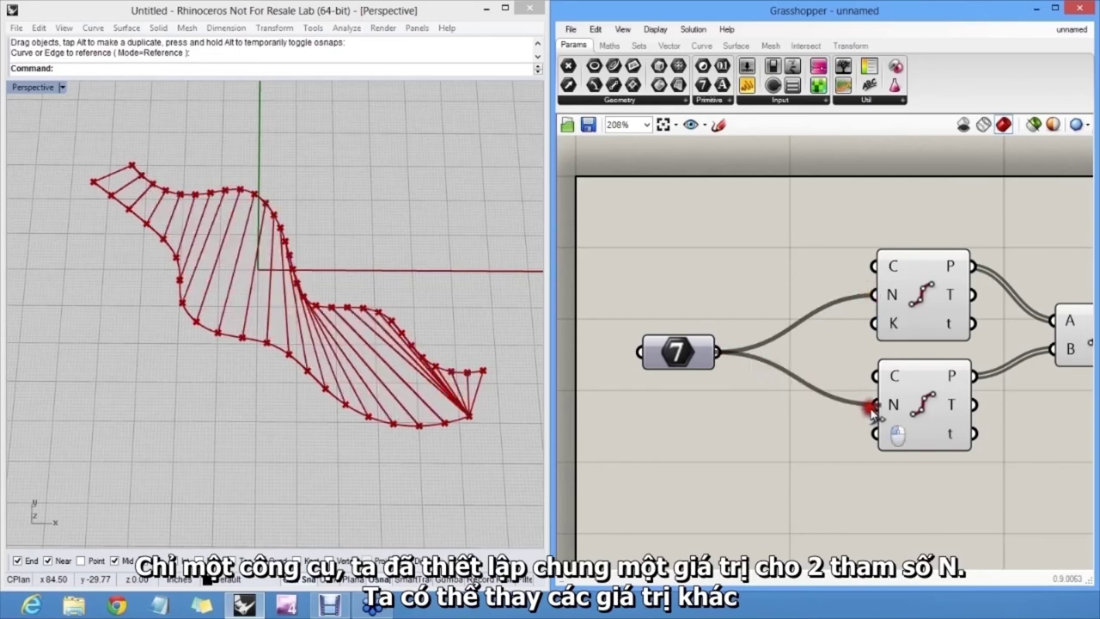
Try a value of 25 in the Integer parameter and settle on 20.
right_click(668, 354)
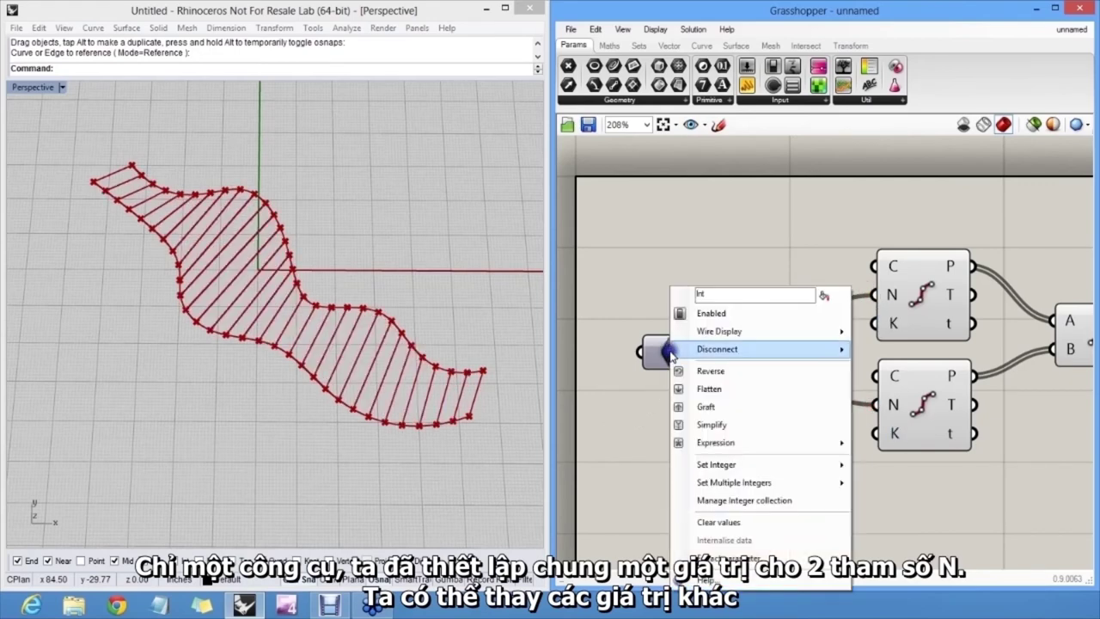
left_click(752, 463)
type("15")
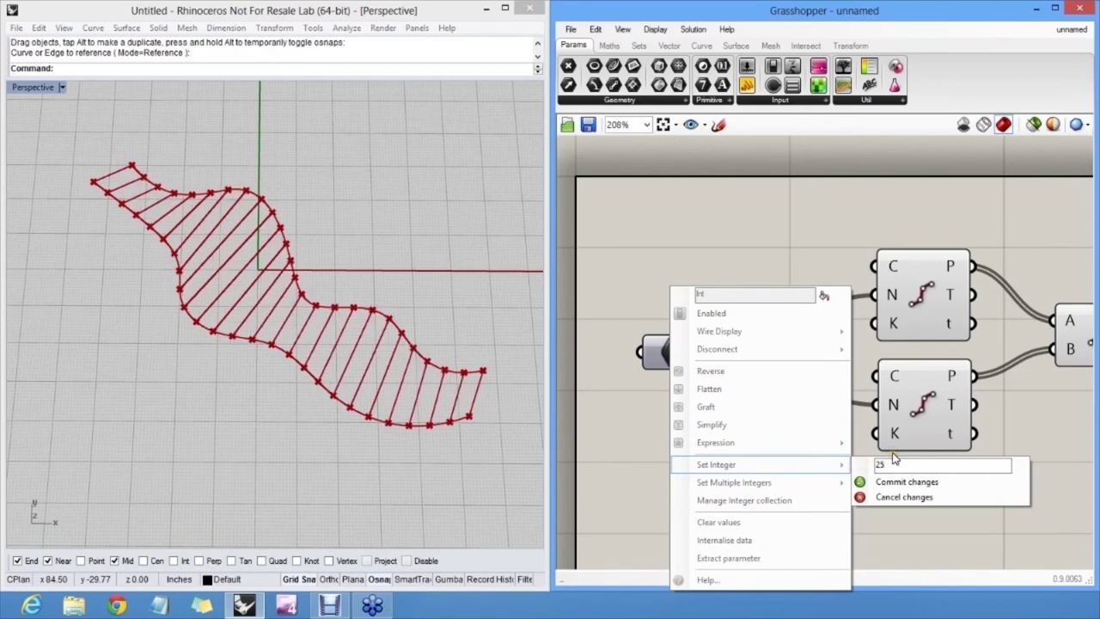
key("BackSpace")
key("BackSpace")
key("BackSpace")
type("20")
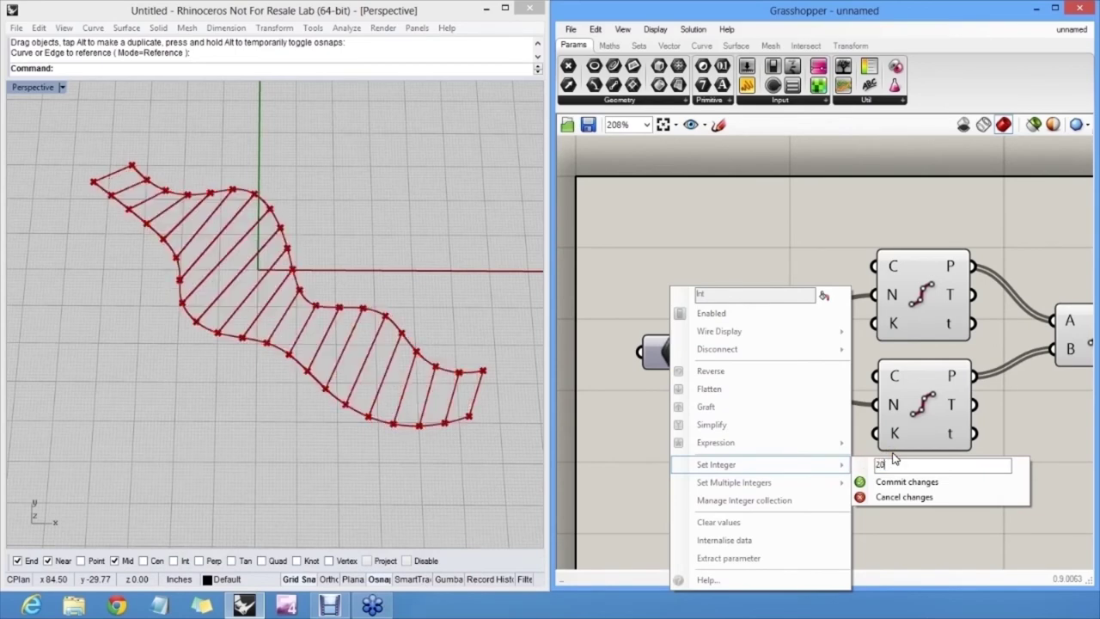
left_click(650, 234)
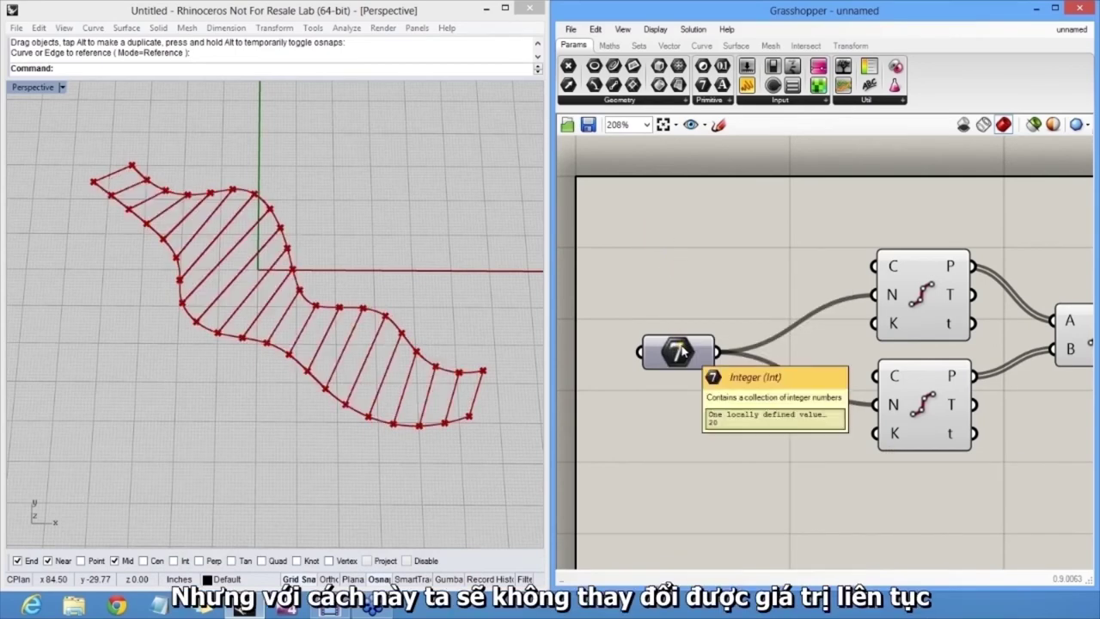
Move the Integer parameter up, level with the upper Divide Curve component, and place a Number Slider below it.
left_click_drag(678, 351, 694, 299)
left_click(718, 285)
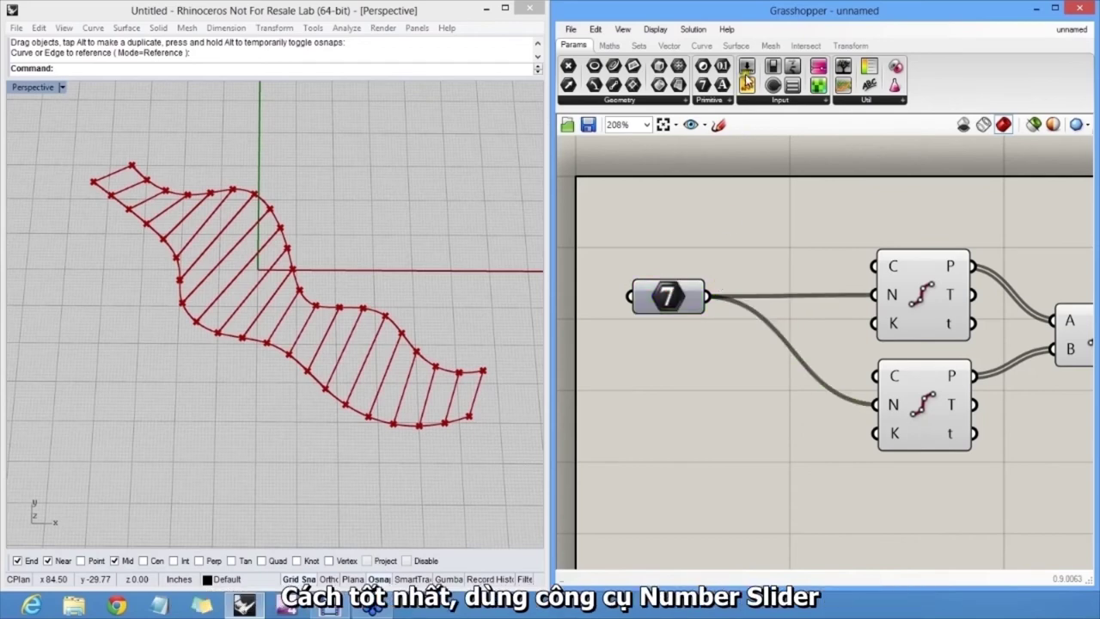
left_click_drag(749, 69, 755, 396)
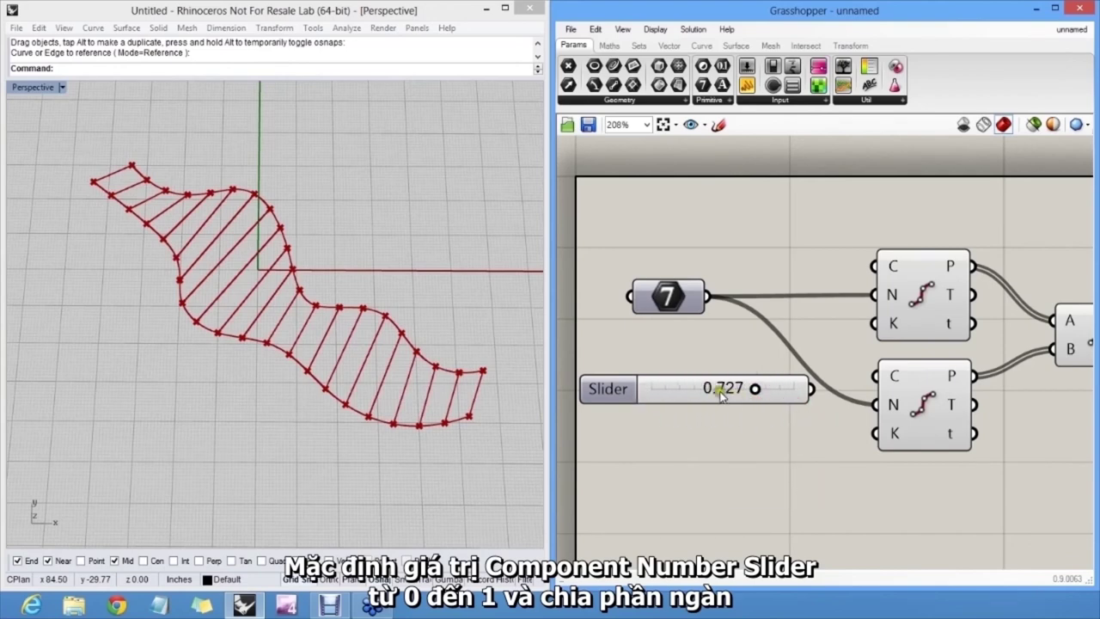
Configure the Number Slider with integer rounding, a minimum of 1 and a maximum of 100.
right_click(685, 398)
left_click(735, 456)
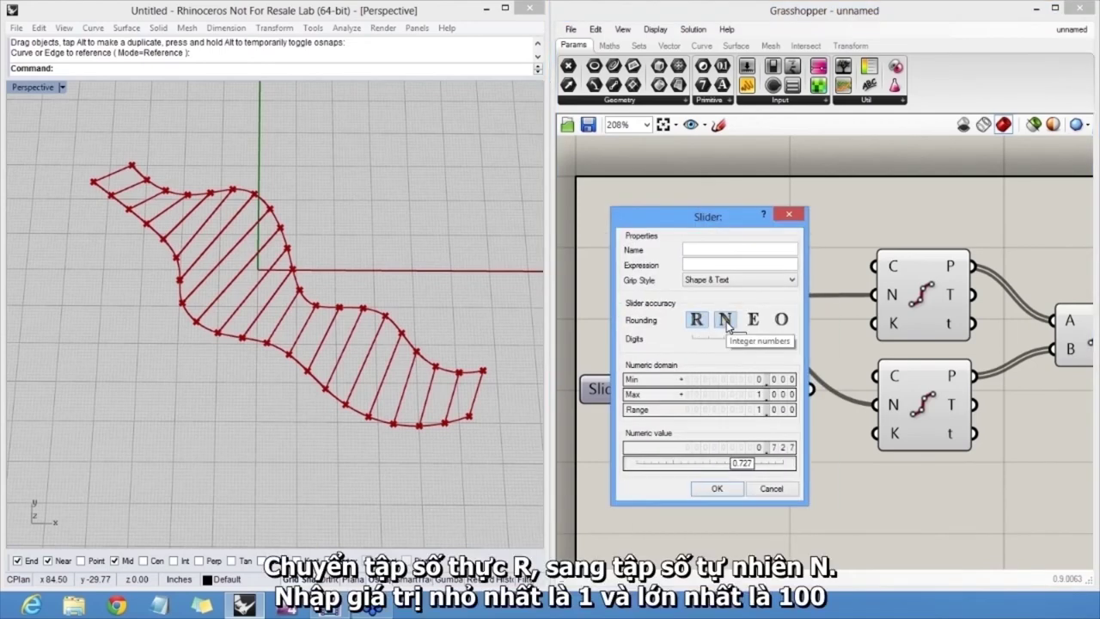
left_click(726, 321)
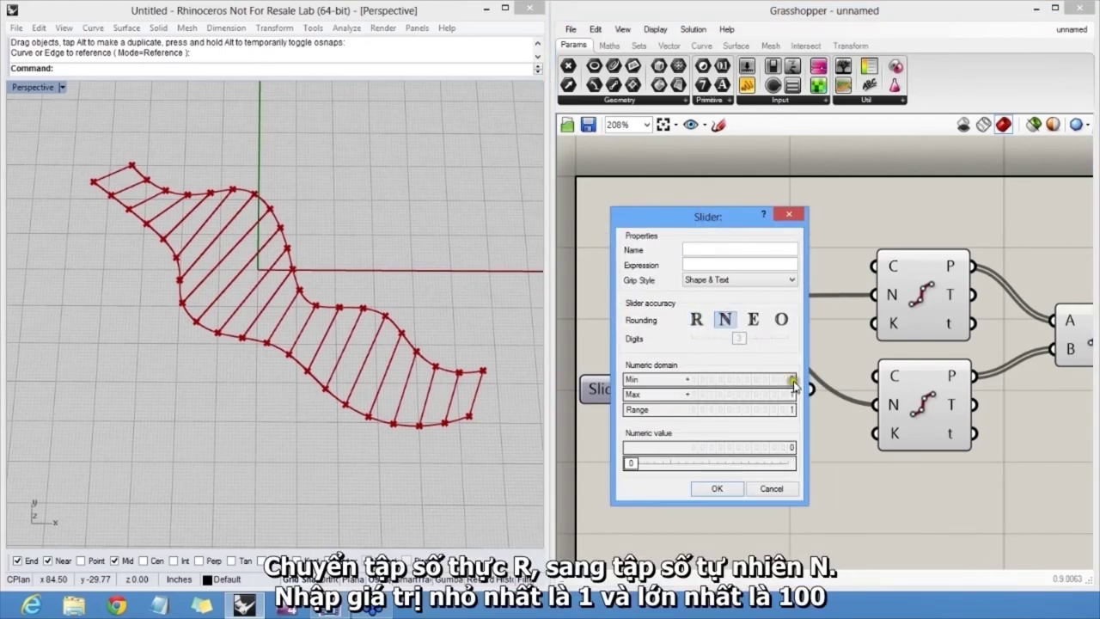
left_click(793, 379)
left_click(792, 391)
type("100")
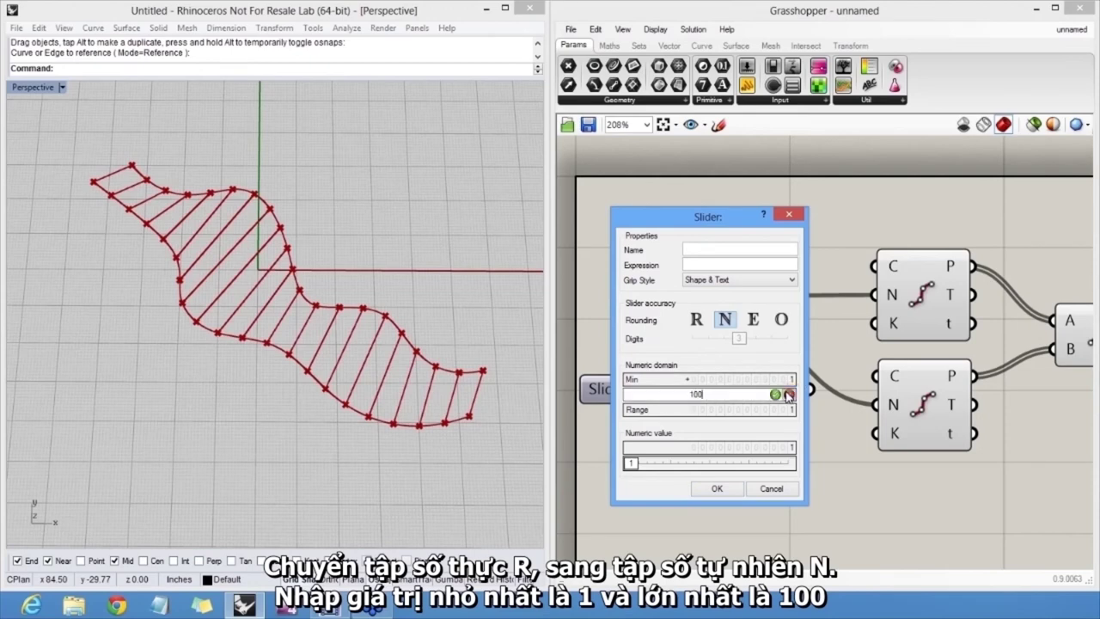
key("Return")
left_click(718, 488)
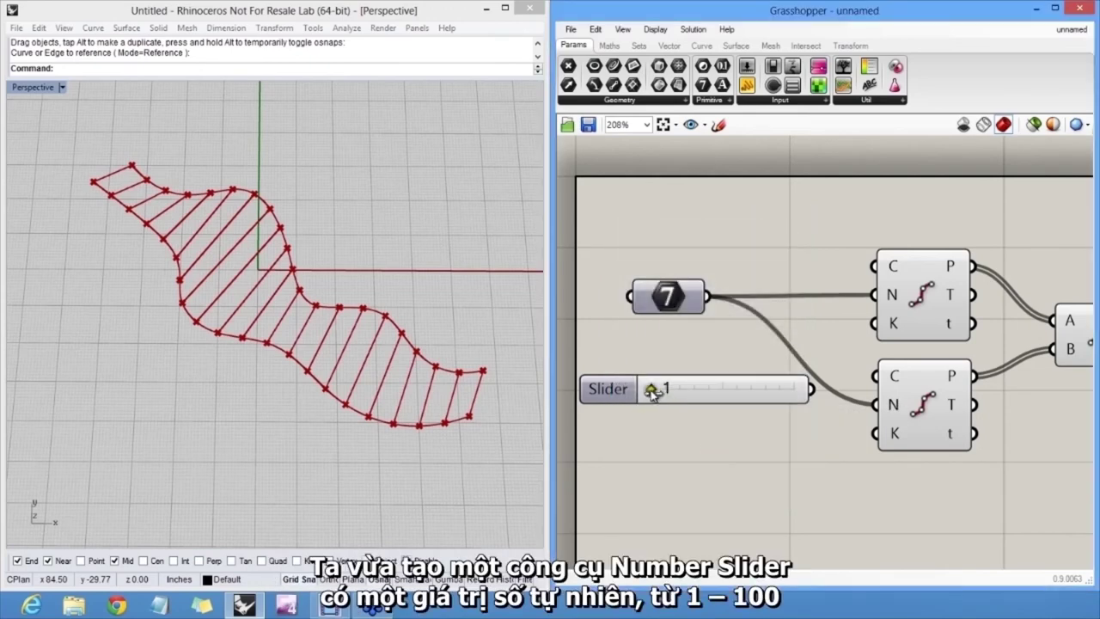
Replace the Integer parameter with the Number Slider as input N of both Divide Curve components, and set the slider to 45.
left_click_drag(649, 391, 863, 313)
left_click_drag(812, 389, 874, 405)
left_click_drag(747, 388, 714, 380)
left_click(690, 300)
key("Delete")
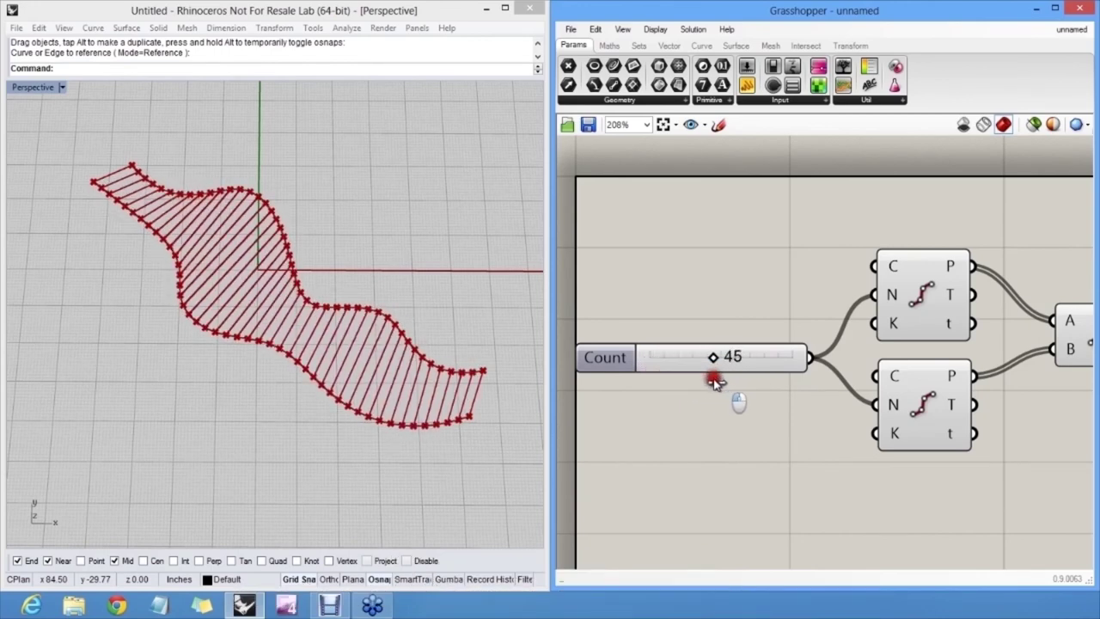
Tidy the canvas by repositioning the Count slider and the Line component beside the Divide Curve components.
scroll(722, 374, "down", 2)
right_click_drag(764, 357, 746, 338)
left_click_drag(745, 340, 758, 331)
left_click_drag(959, 307, 960, 316)
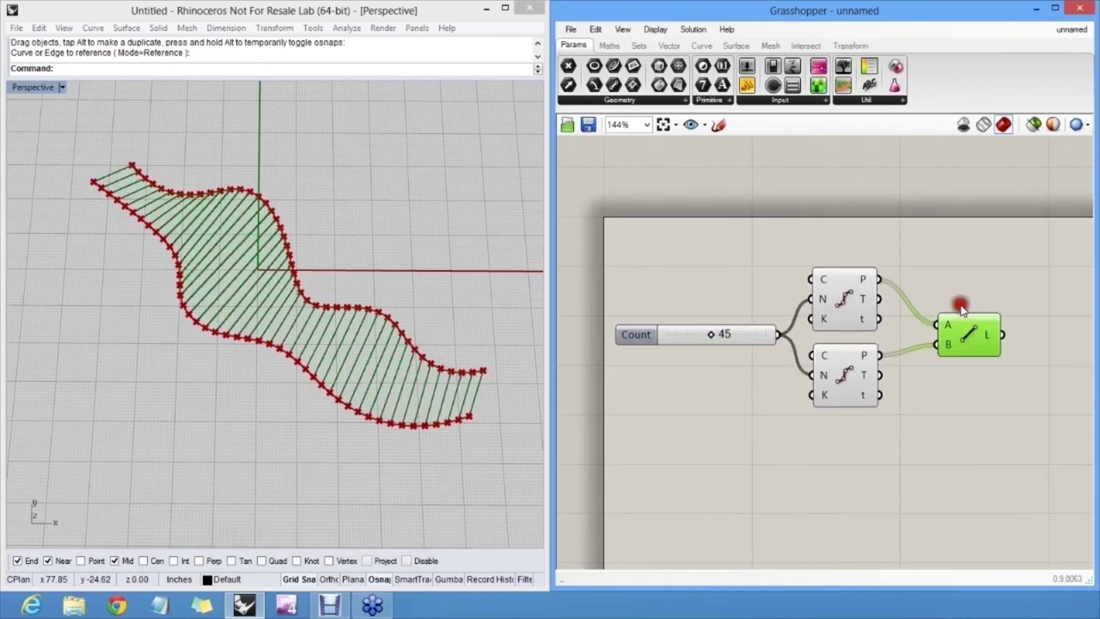
left_click(768, 257)
Turn off Draw Icons to show component names, and restore the icon display.
right_click_drag(766, 253, 733, 215)
scroll(823, 269, "up", 3)
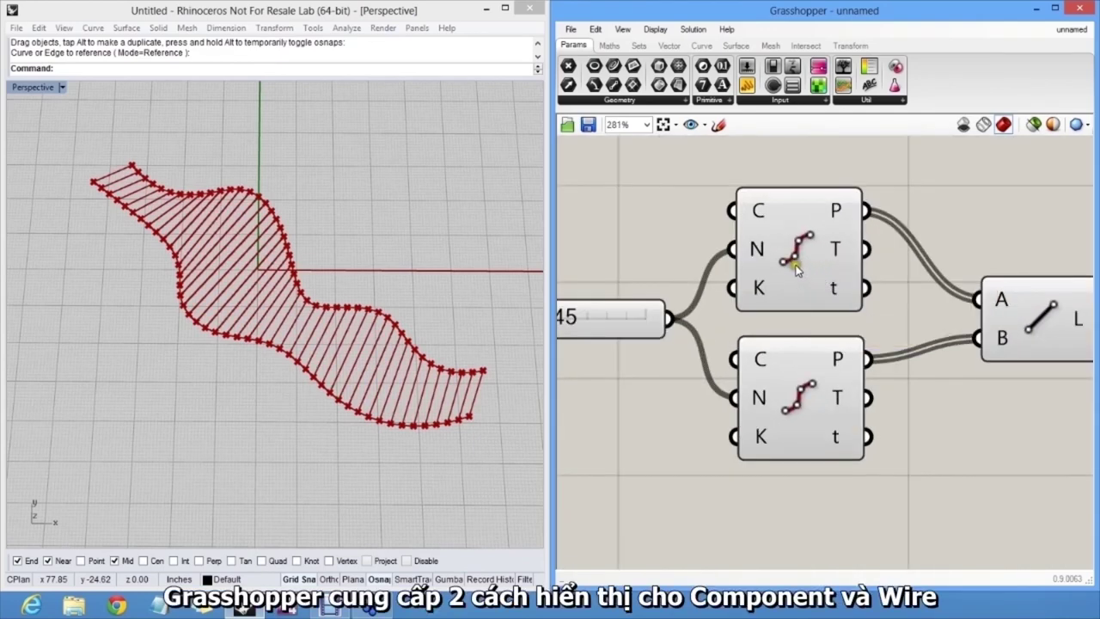
scroll(796, 269, "down", 1)
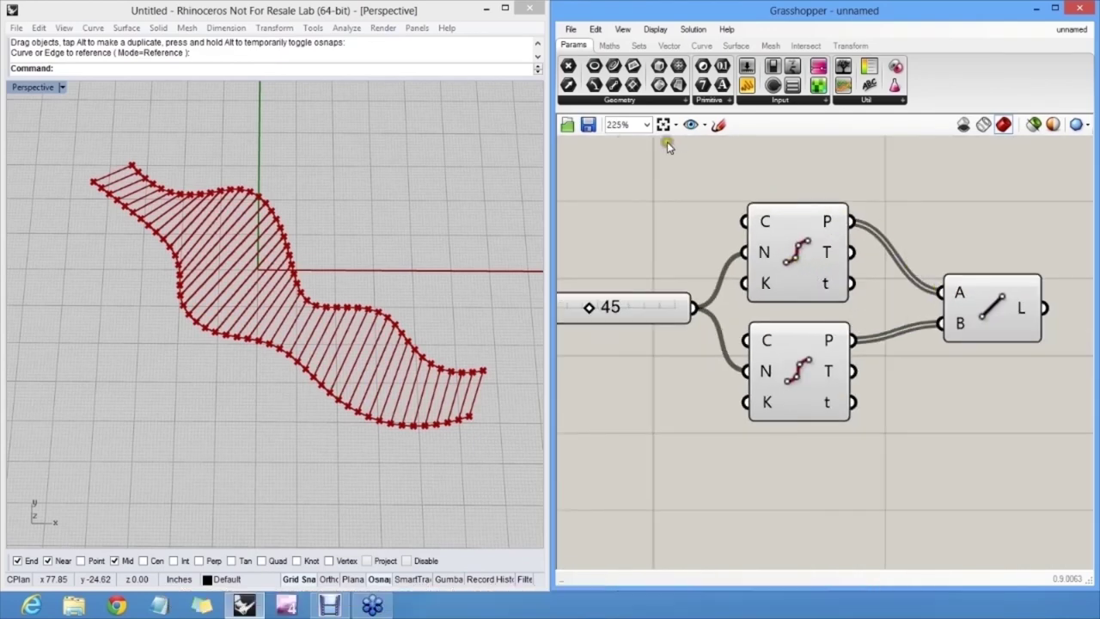
left_click(654, 31)
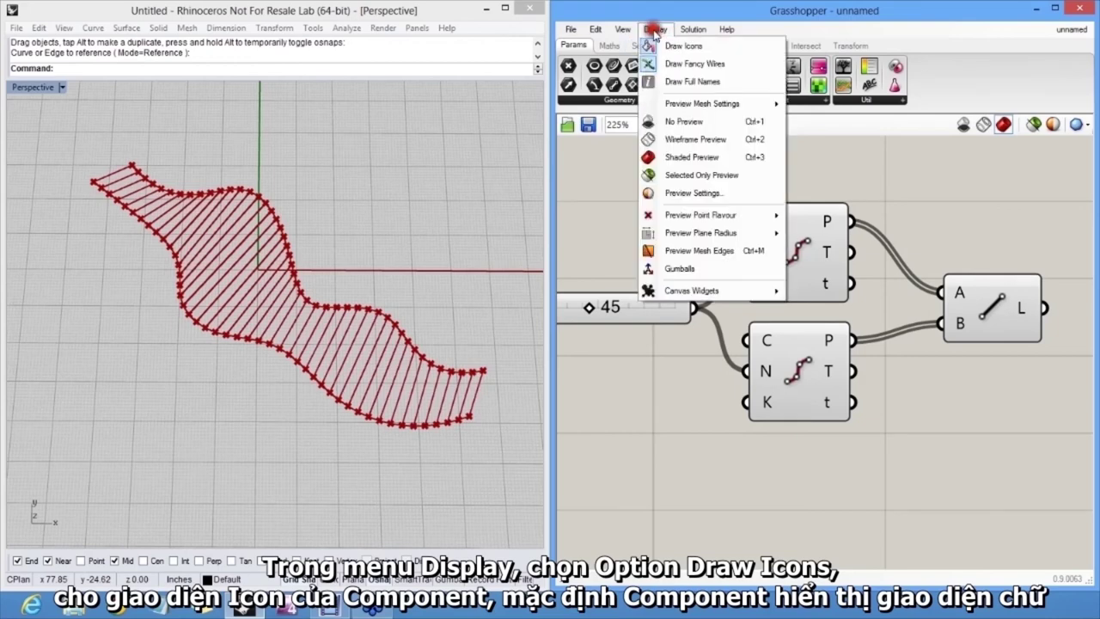
left_click(697, 49)
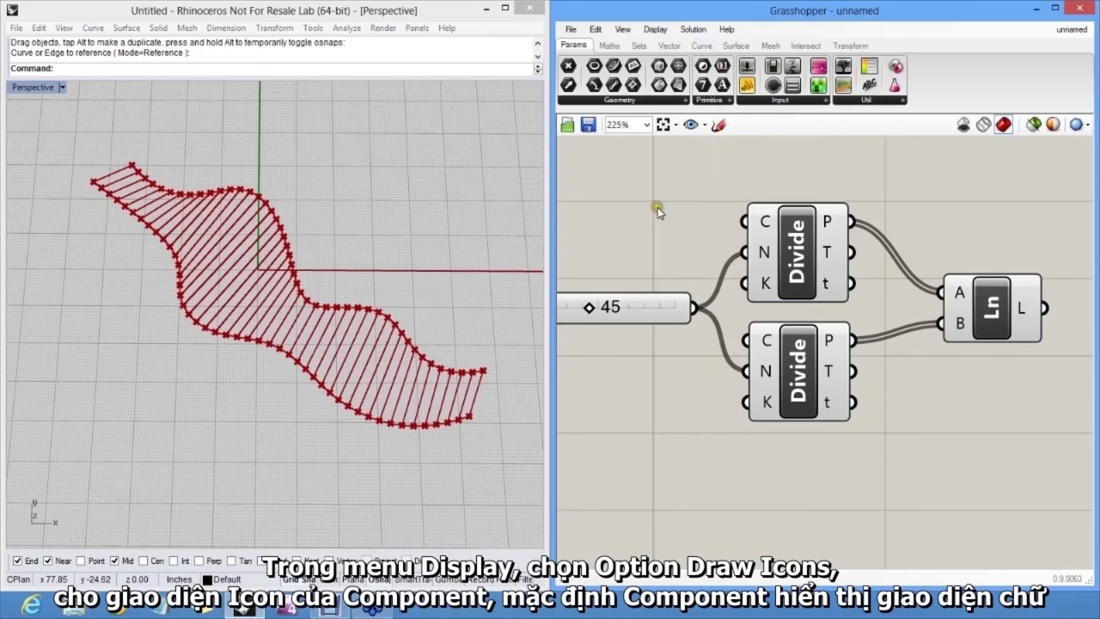
left_click(655, 30)
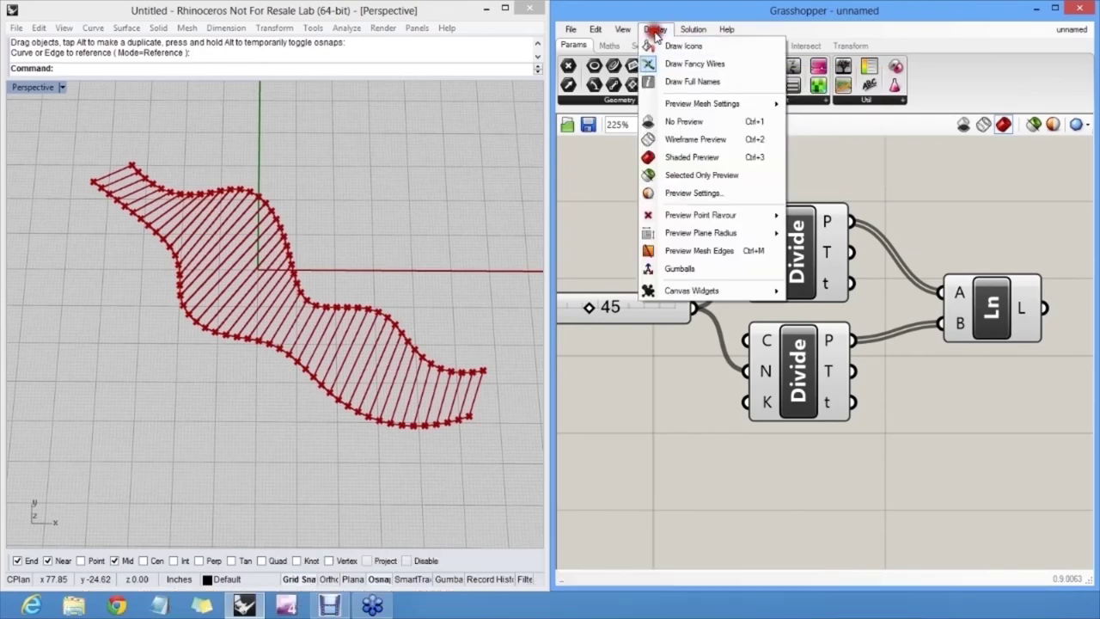
left_click(679, 42)
Try the Draw Fancy Wires option, and inspect the values at output P of the upper Divide Curve component.
left_click(655, 30)
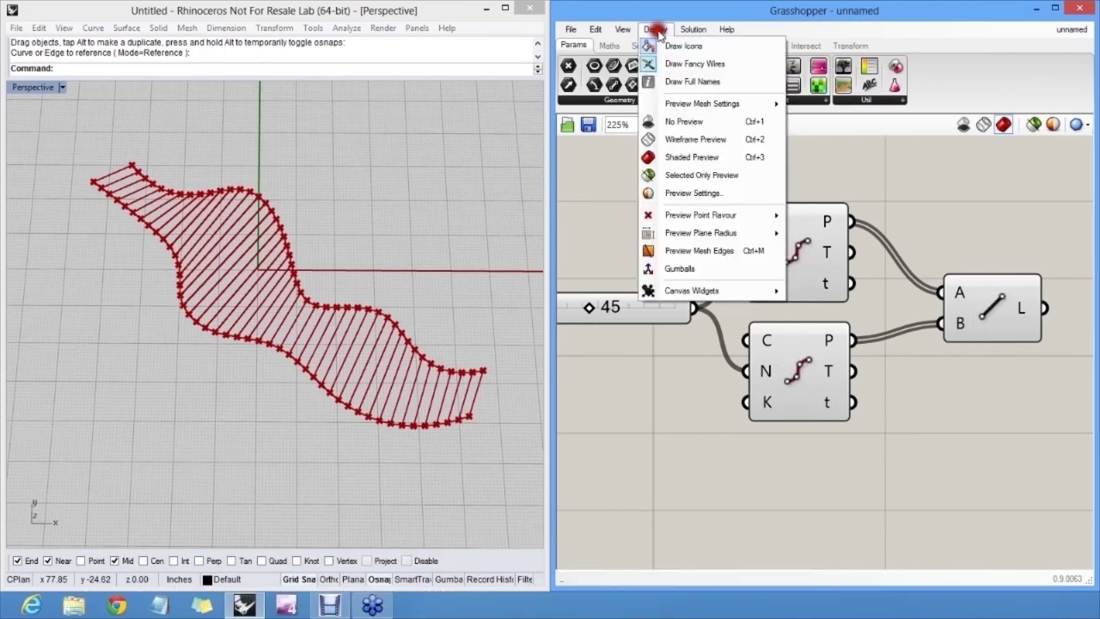
left_click(694, 64)
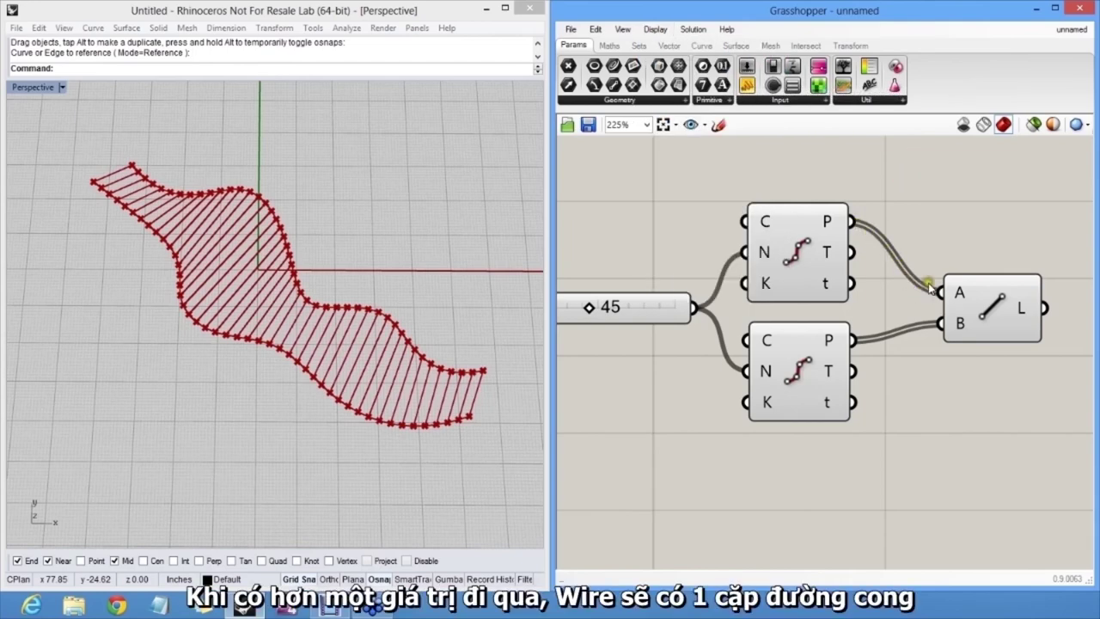
scroll(890, 251, "up", 4)
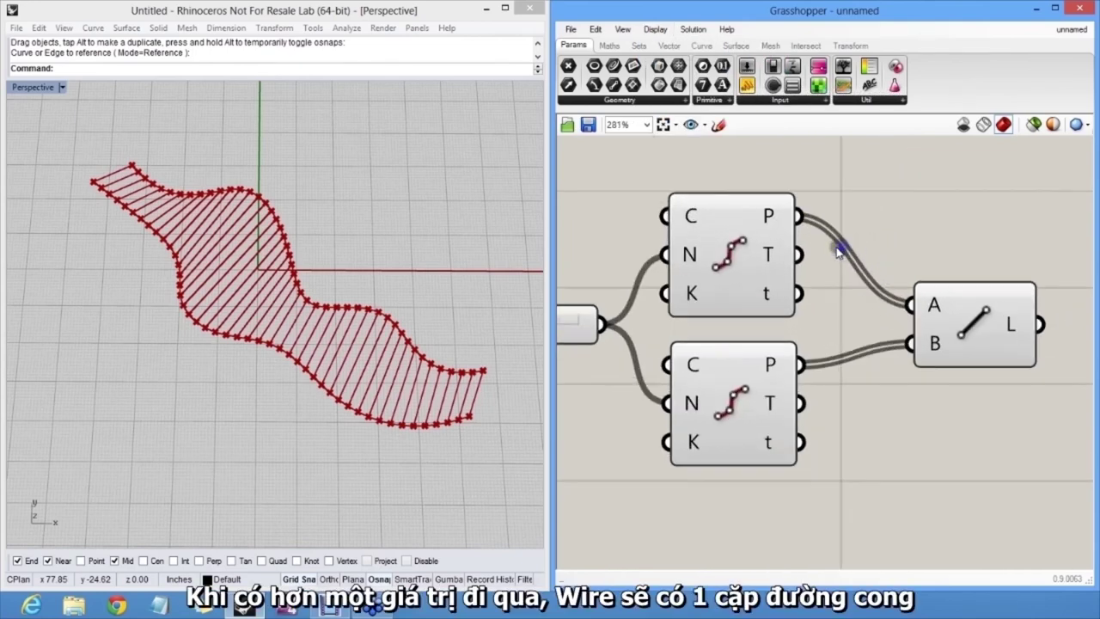
mouse_move(733, 199)
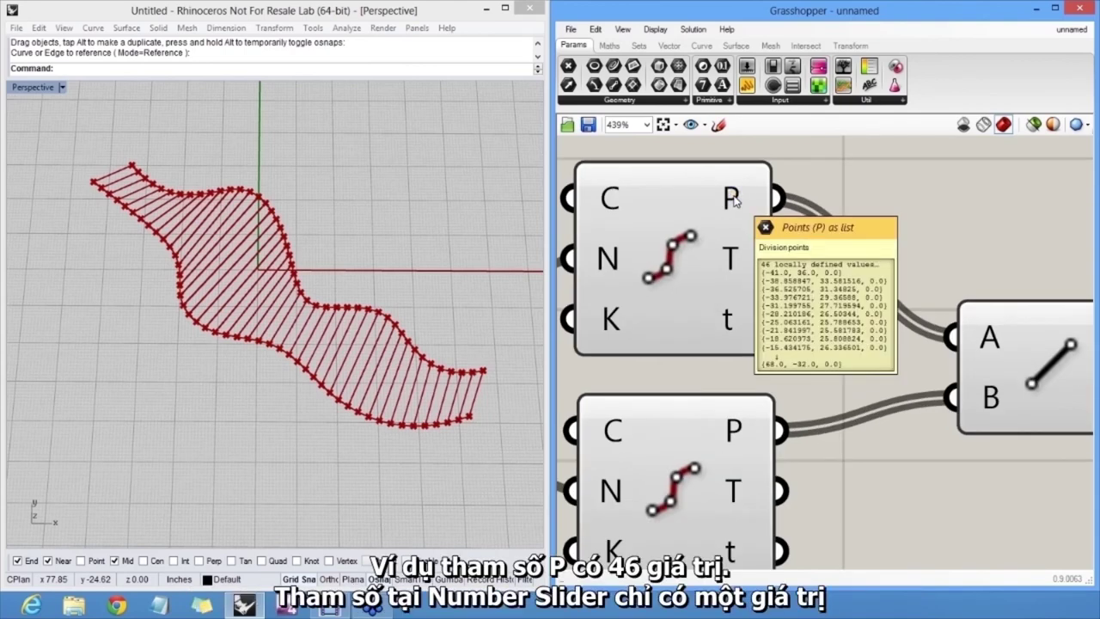
scroll(744, 225, "down", 4)
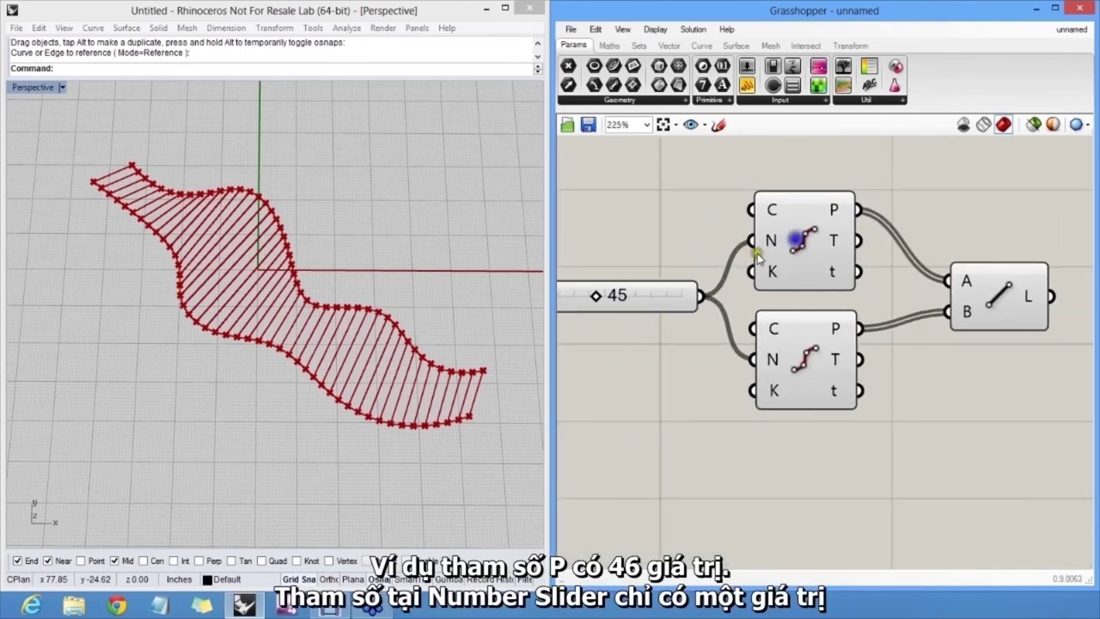
Turn off Draw Fancy Wires to compare the plain wire style, and turn the option back on.
right_click_drag(838, 213, 782, 232)
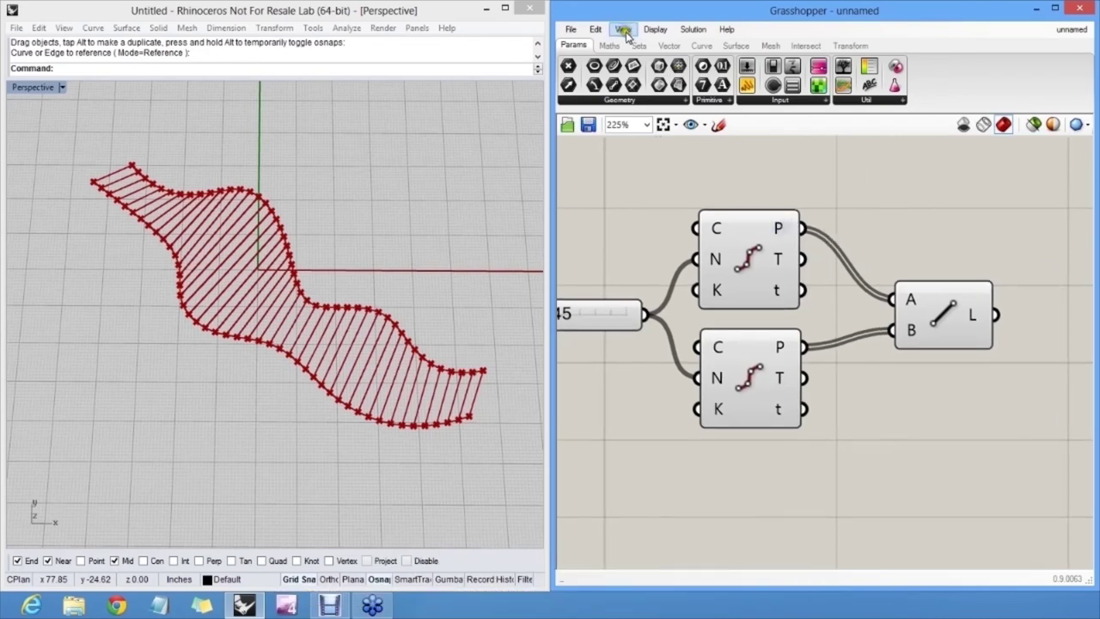
left_click(655, 29)
left_click(697, 66)
left_click(656, 29)
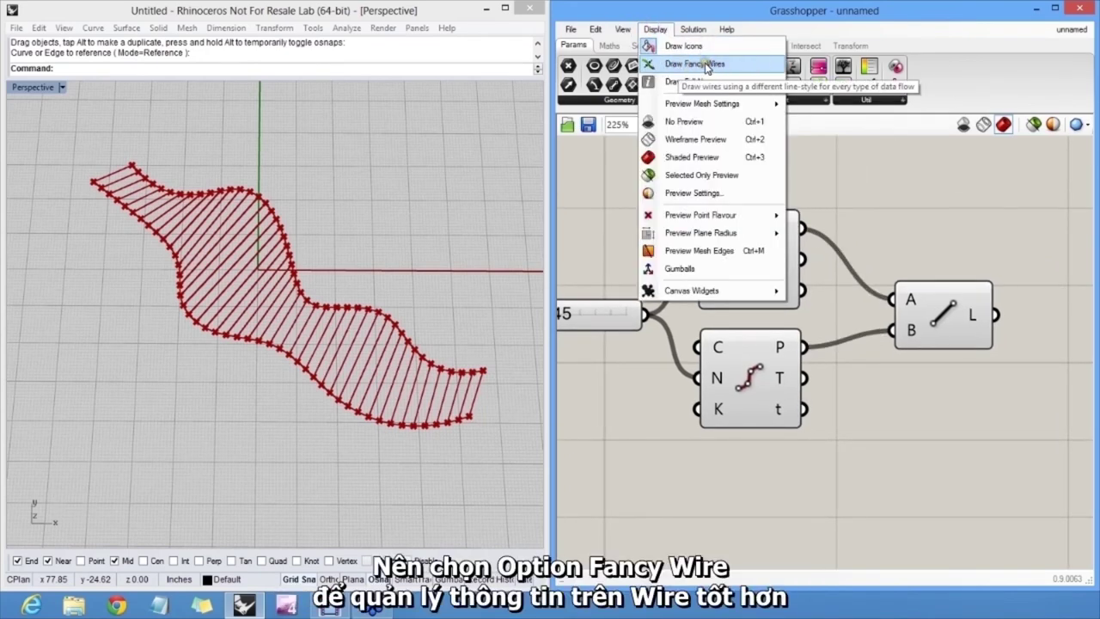
left_click(704, 64)
Display component names instead of icons, and rename the Line component to "Section Line".
left_click(654, 29)
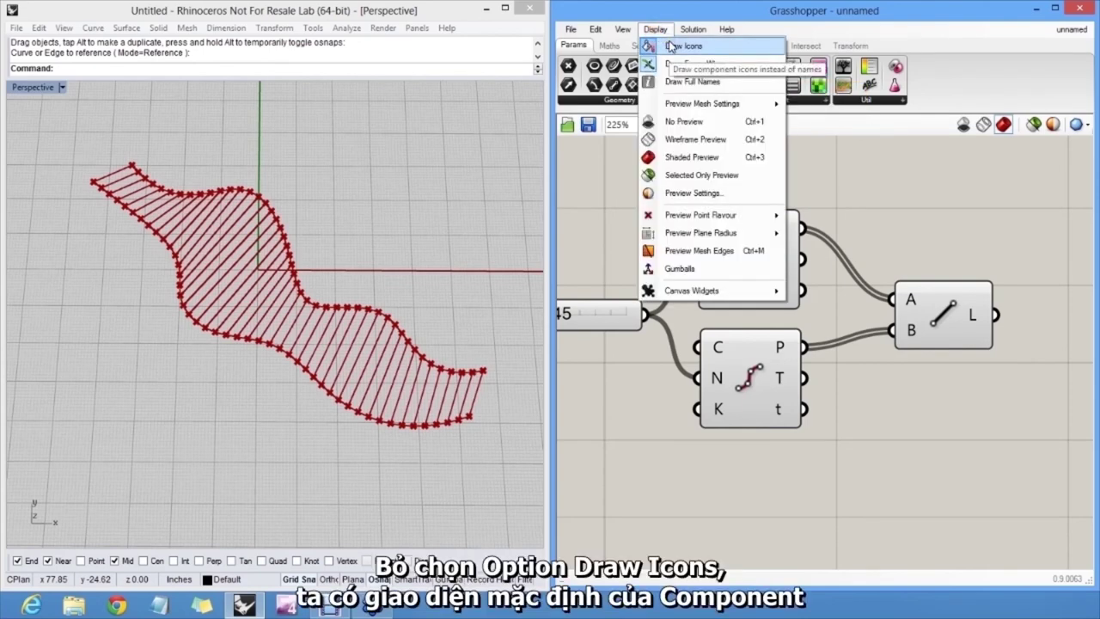
left_click(670, 47)
mouse_move(935, 281)
right_mouse_down()
mouse_move(945, 277)
mouse_move(840, 280)
right_mouse_up()
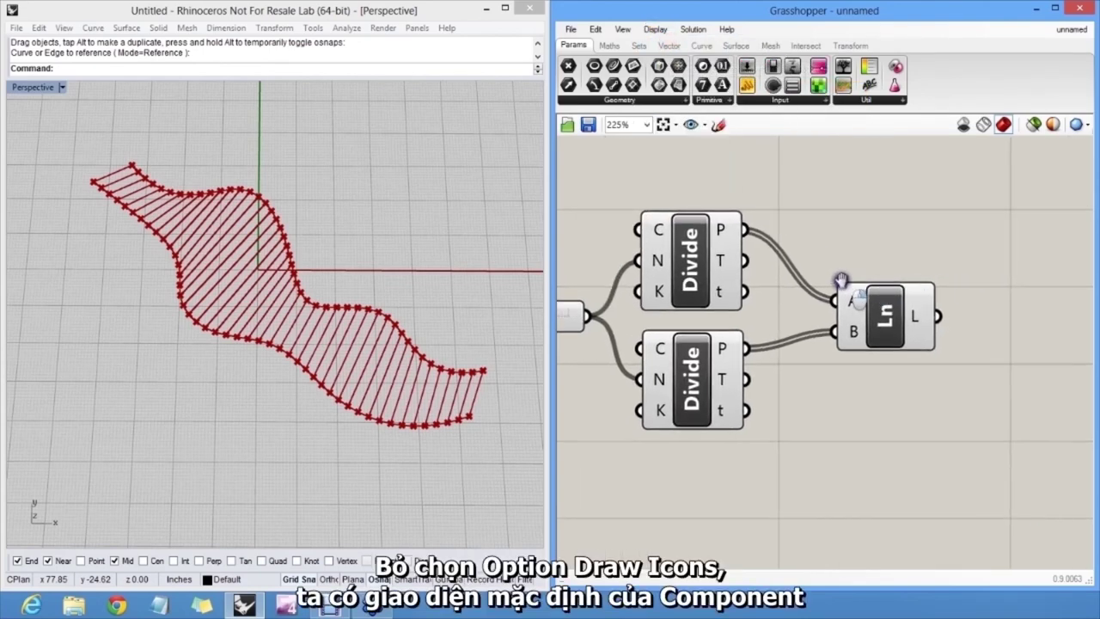
right_click(885, 316)
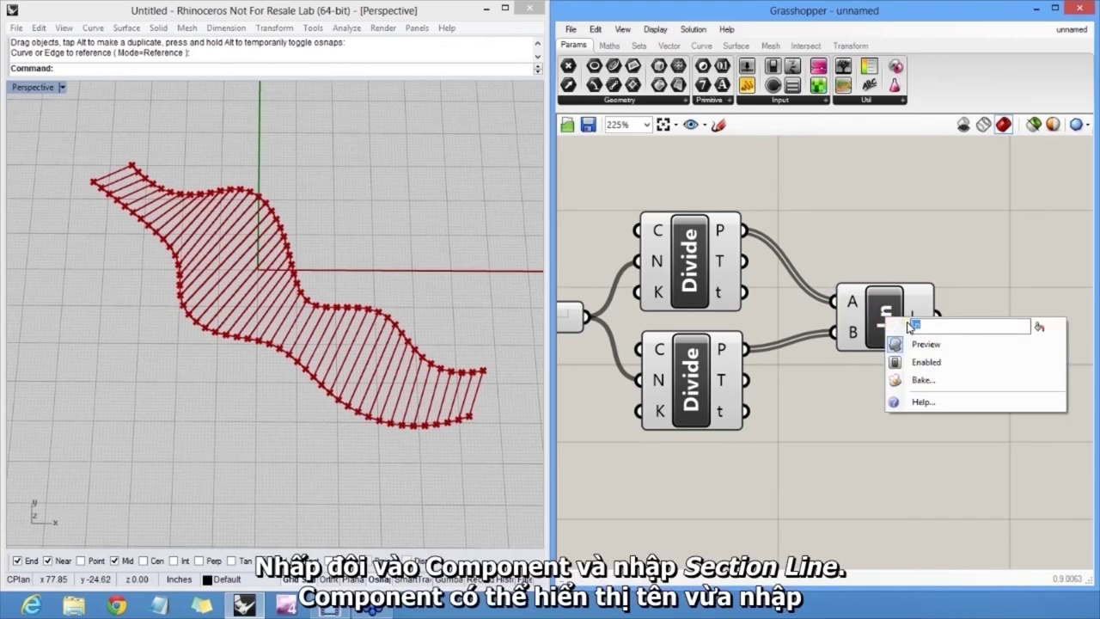
type("Section Line")
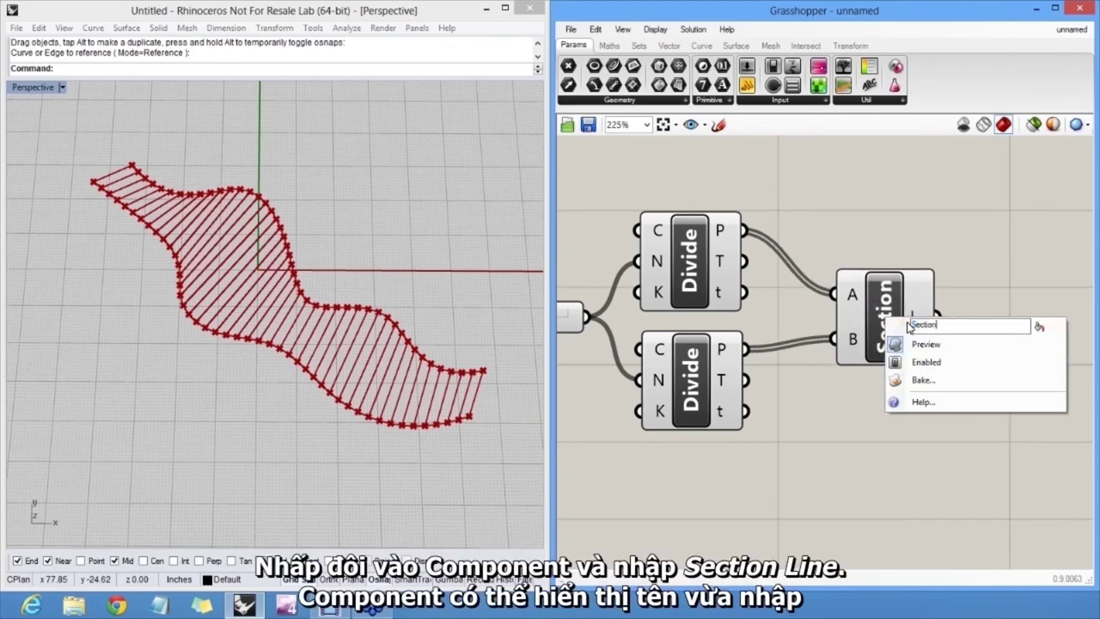
key("Return")
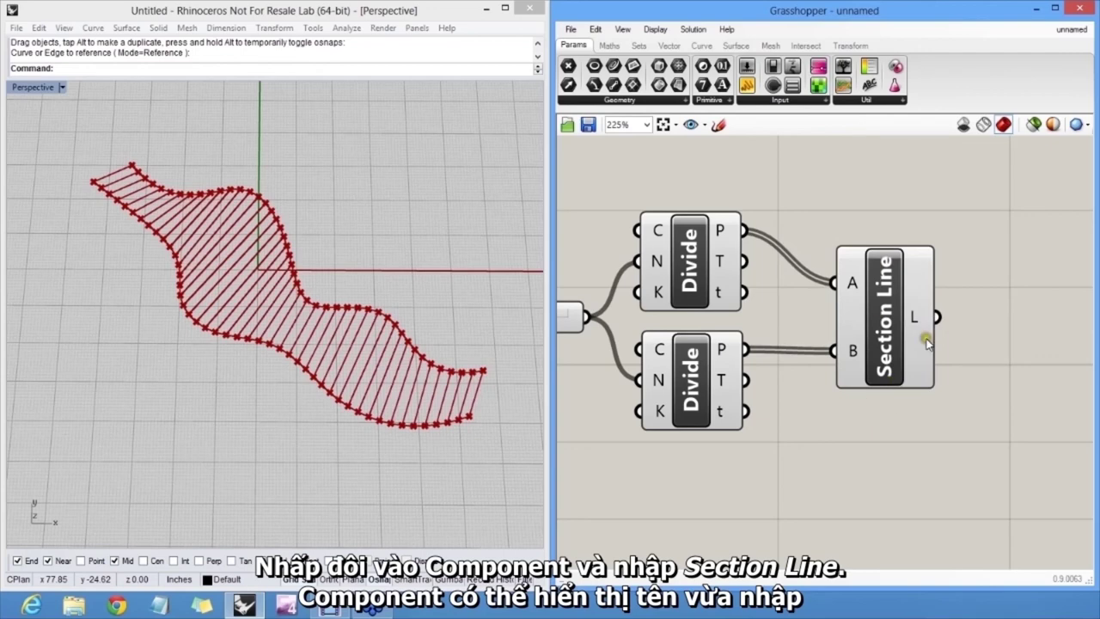
Turn Draw Icons back on so the components show icons instead of names.
left_click(654, 29)
left_click(674, 48)
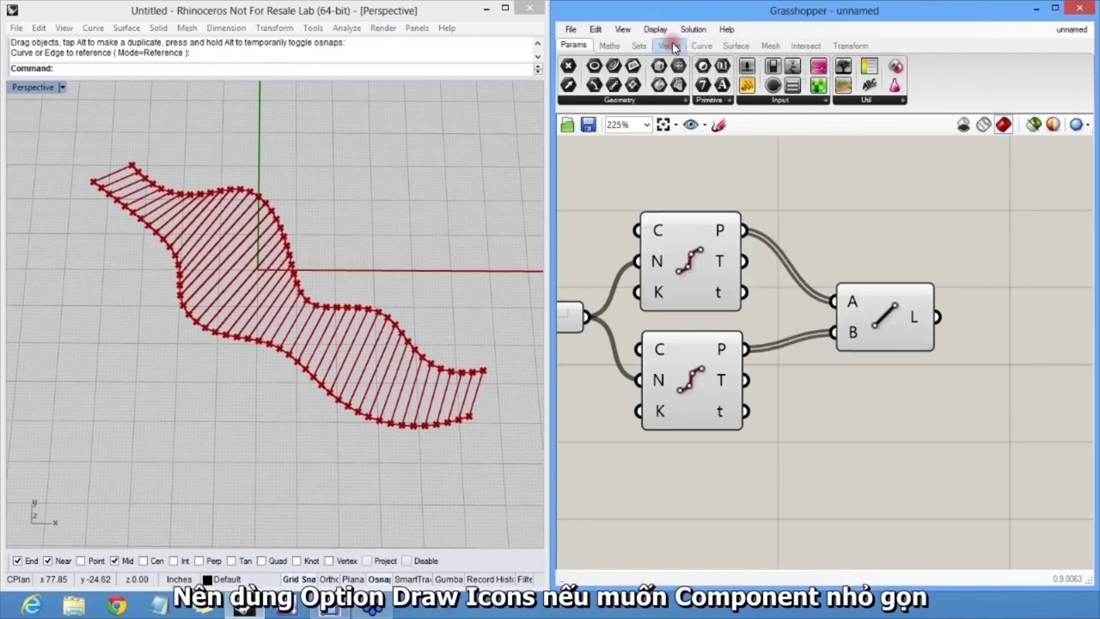
left_click(655, 29)
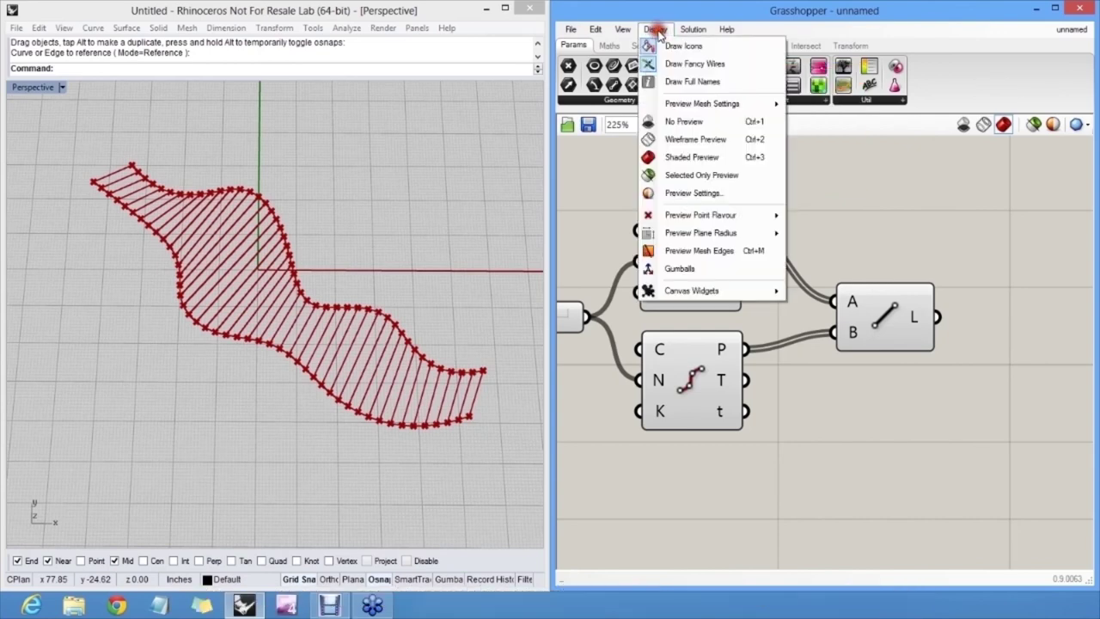
left_click(888, 207)
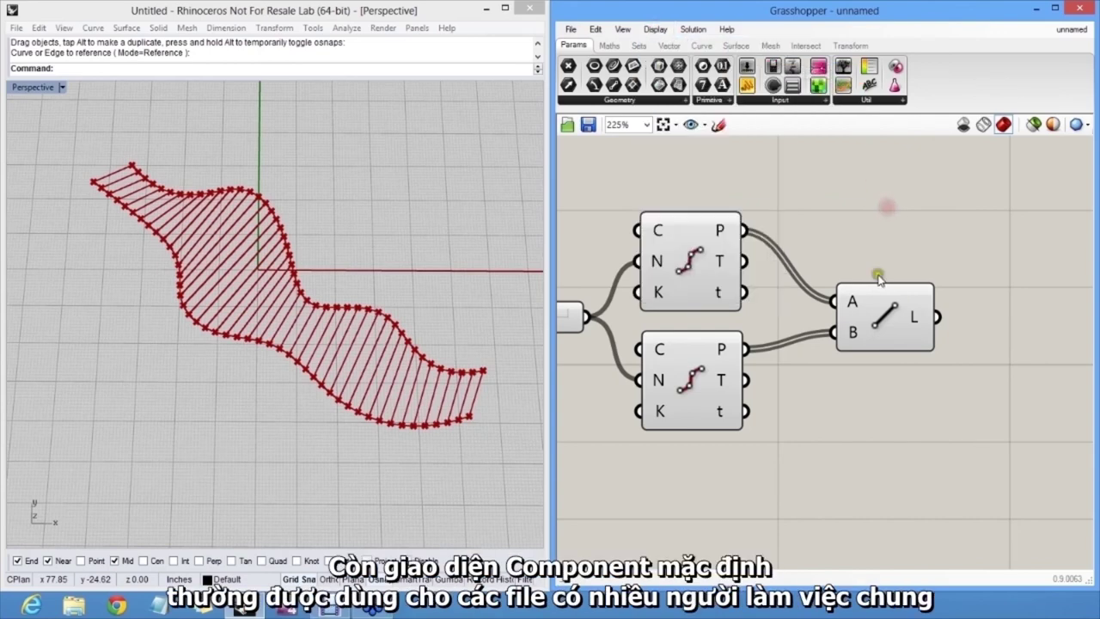
right_click_drag(809, 367, 925, 325)
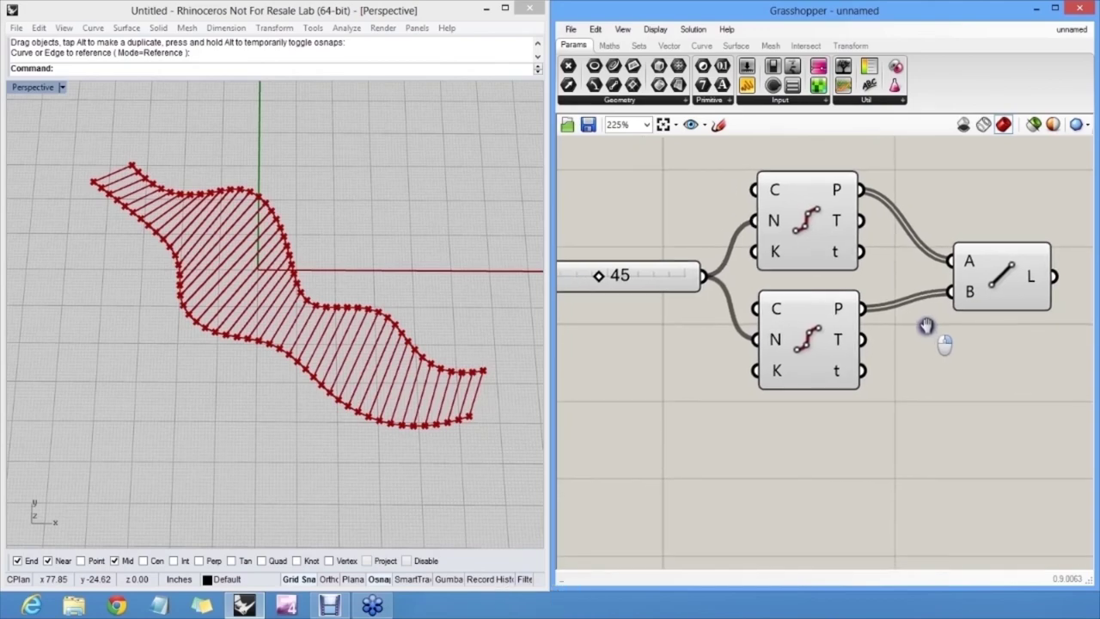